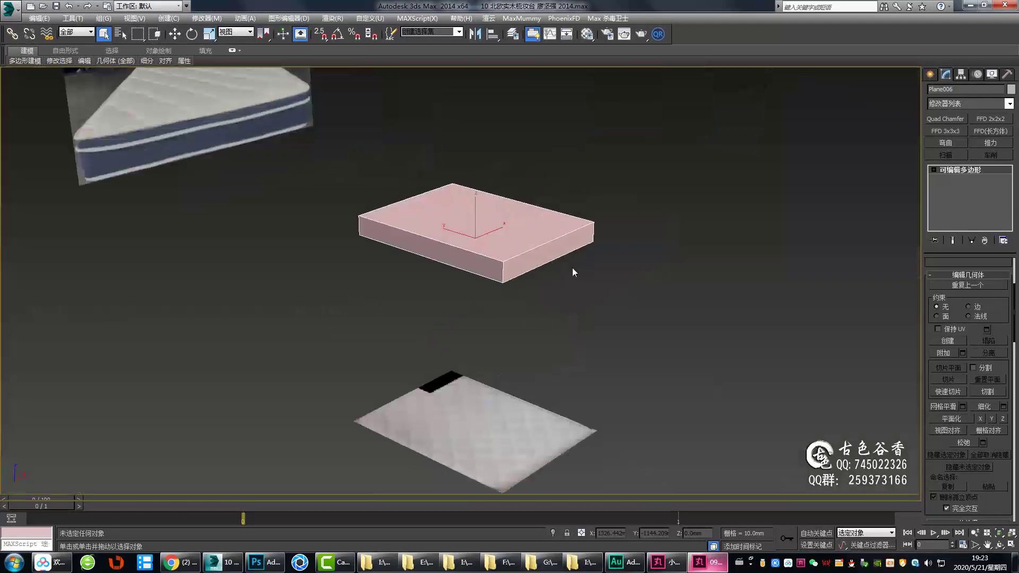
# Open Object Properties for the mattress reference plane to adjust its display settings
pyautogui.rightClick(576, 238)
pyautogui.click(590, 313)
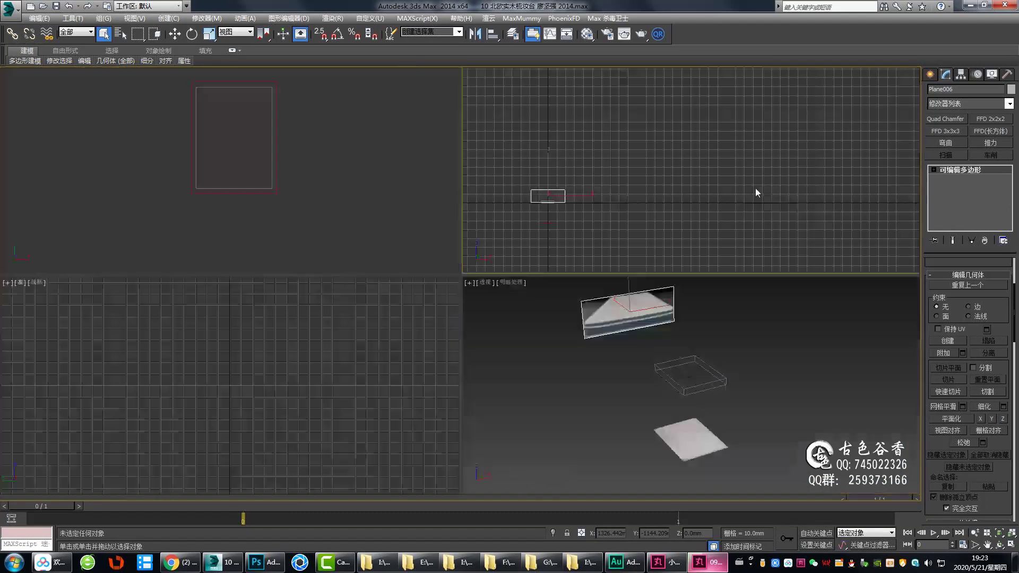
# Zoom in to study the front and top mattress reference photos
pyautogui.scroll(5, 535, 298)
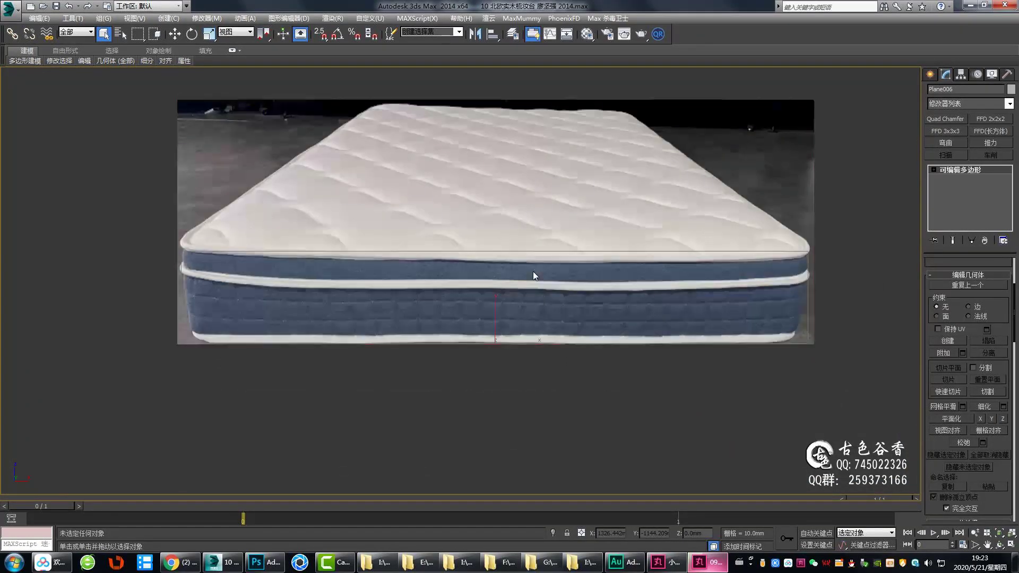
pyautogui.scroll(3, 542, 268)
pyautogui.scroll(-3, 547, 266)
pyautogui.scroll(5, 558, 261)
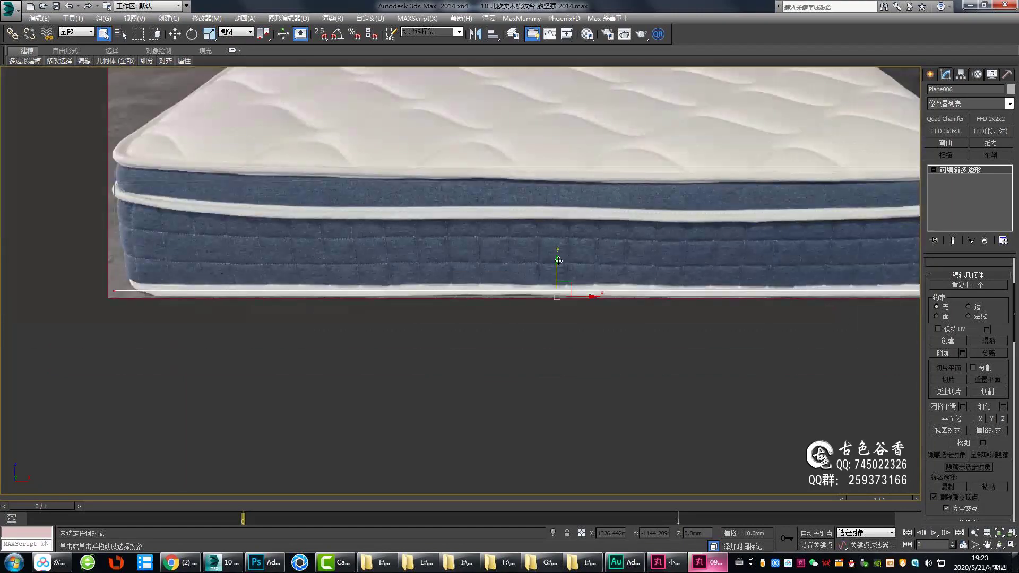
pyautogui.scroll(-3, 558, 260)
pyautogui.press('t')
pyautogui.scroll(2, 602, 187)
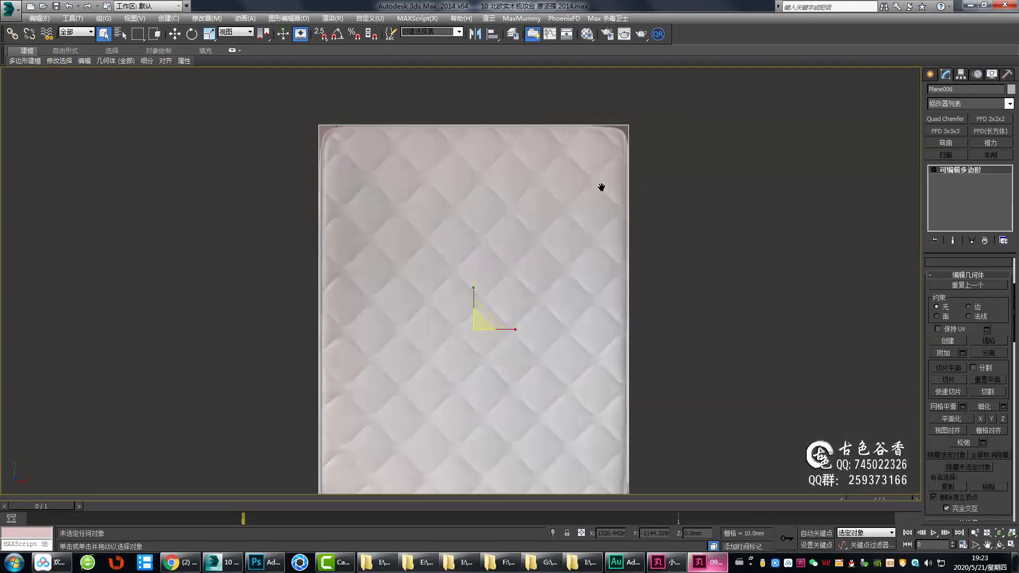
# Compare the box with the front and top photos and select its top faces
pyautogui.press('p')
pyautogui.press('f')
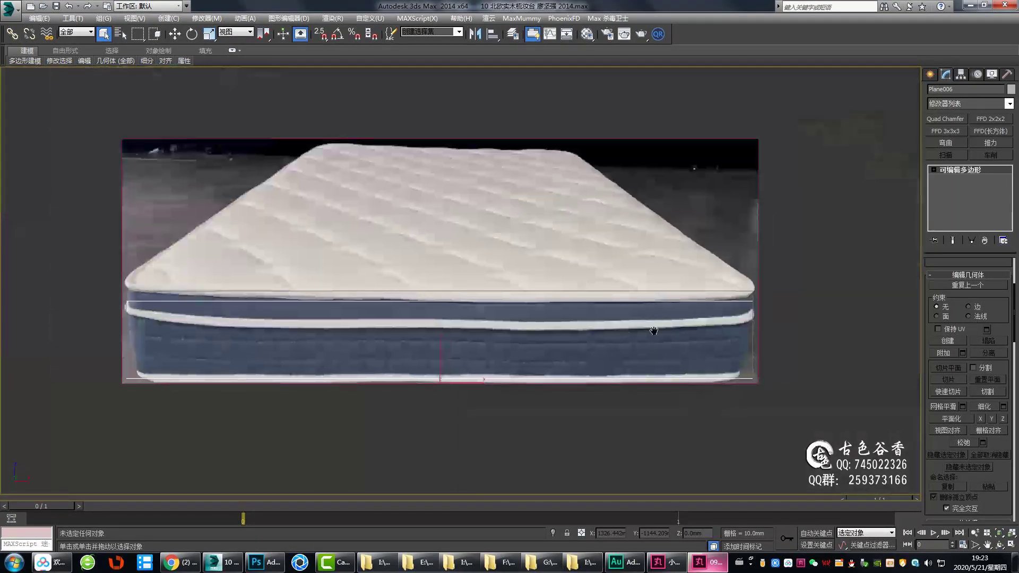
pyautogui.press('p')
pyautogui.press('f')
pyautogui.press('p')
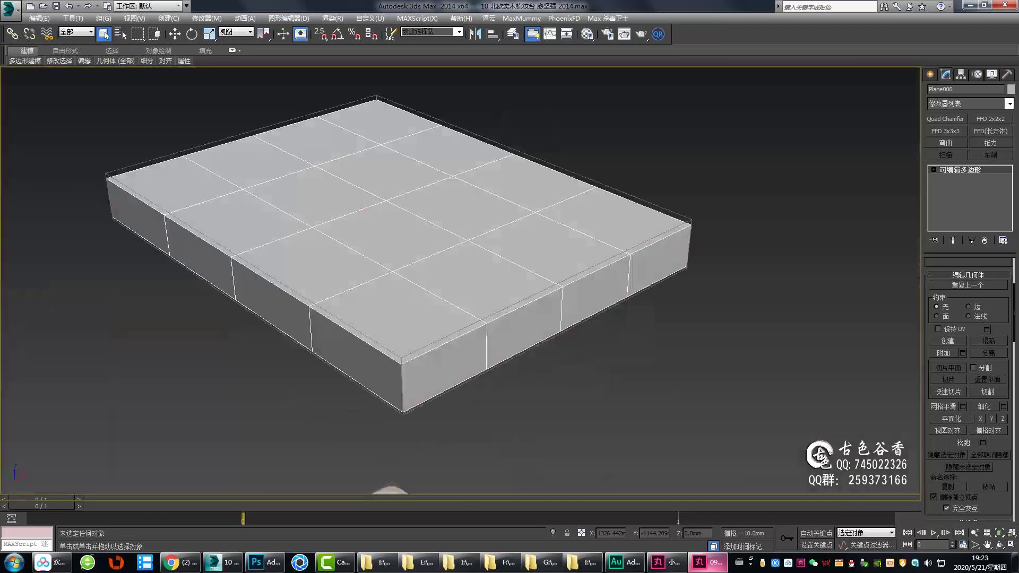
pyautogui.press('t')
pyautogui.scroll(2, 549, 345)
pyautogui.click(318, 127)
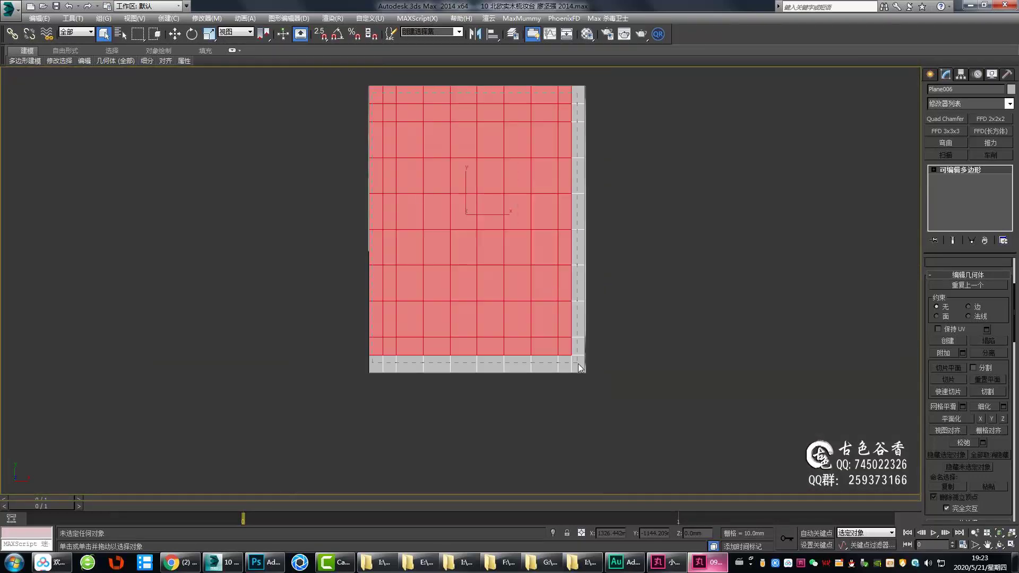
pyautogui.press('f')
pyautogui.scroll(2, 495, 365)
pyautogui.moveTo(495, 366); pyautogui.dragTo(345, 337, button='middle')
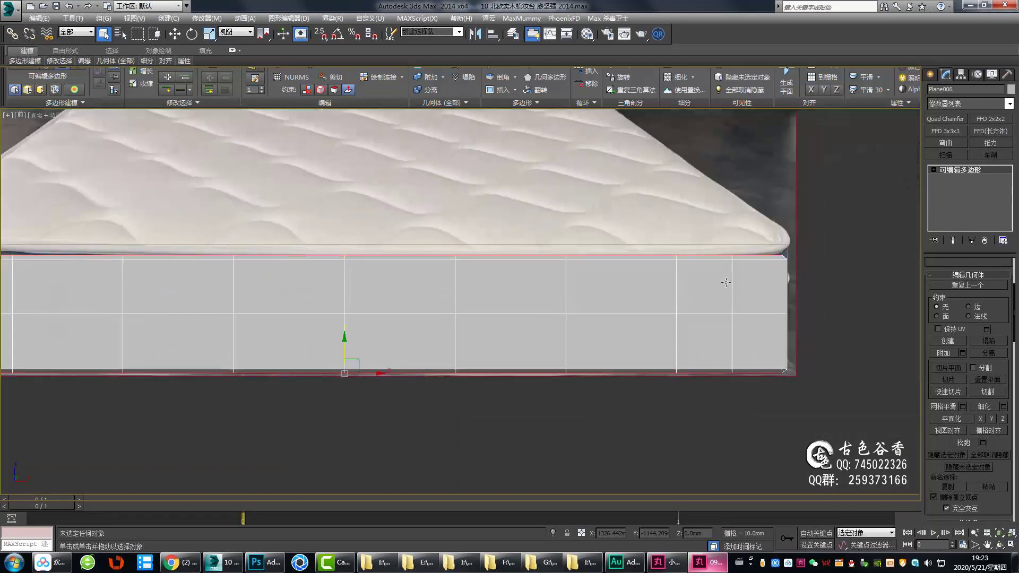
pyautogui.press('p')
pyautogui.press('t')
pyautogui.scroll(3, 439, 255)
# Switch between edge and polygon modes, checking the top-face selection against the photos
pyautogui.press('2')
pyautogui.scroll(-3, 440, 256)
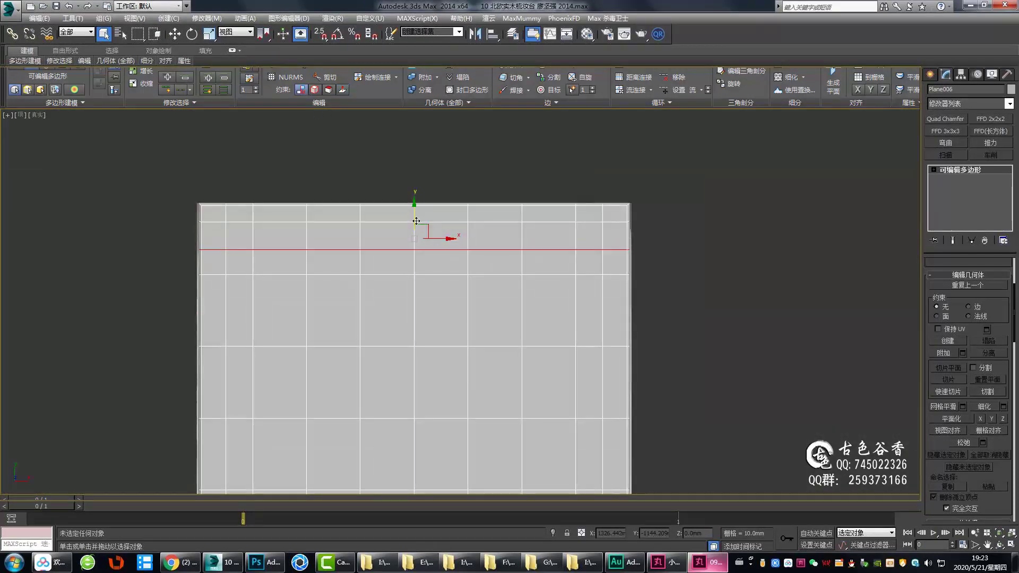
pyautogui.scroll(3, 457, 234)
pyautogui.scroll(1, 476, 214)
pyautogui.scroll(-3, 486, 234)
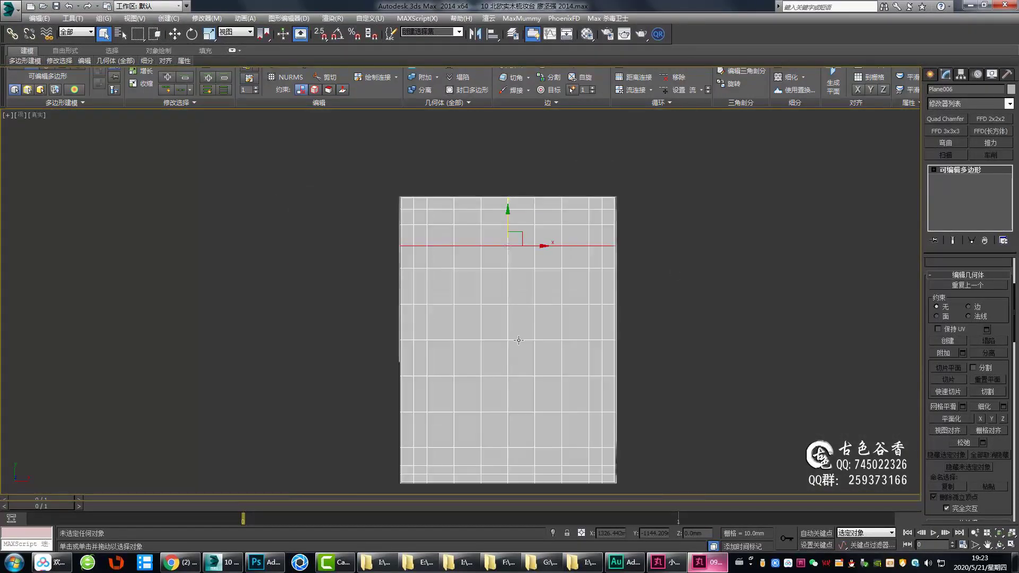
pyautogui.press('p')
pyautogui.press('t')
pyautogui.scroll(3, 717, 237)
pyautogui.press('4')
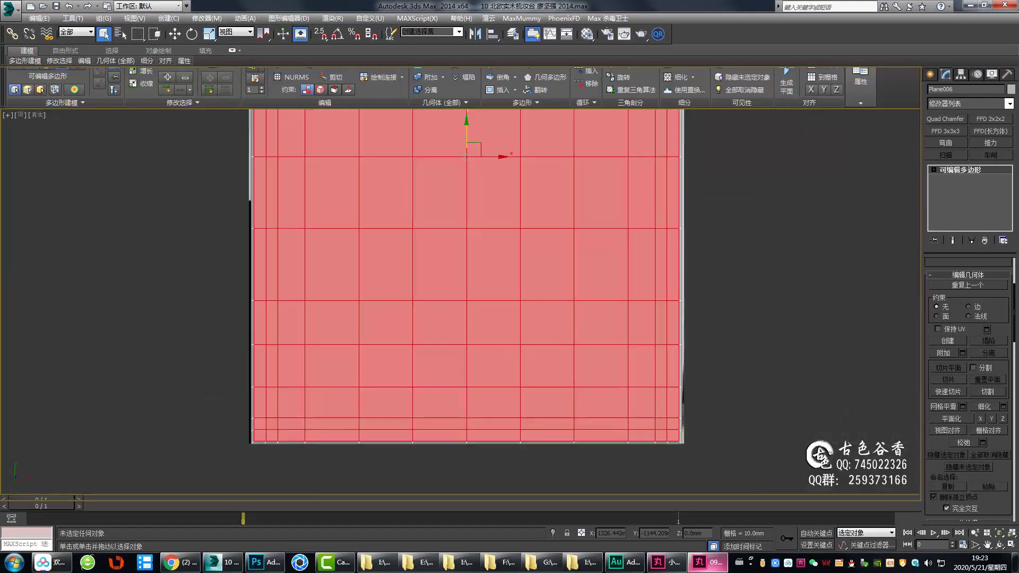
pyautogui.press('f')
pyautogui.press('p')
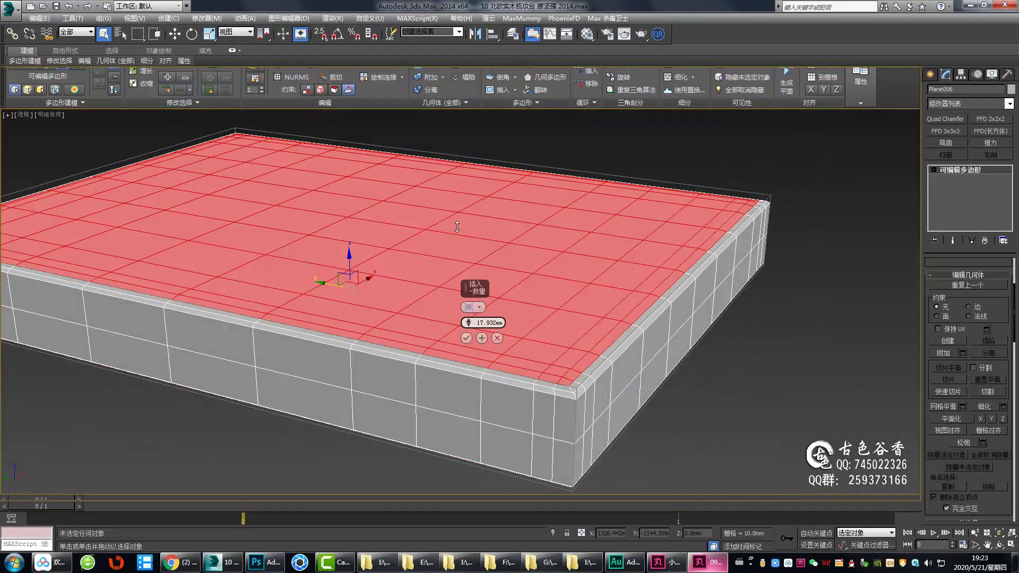
# Inset the top faces by 17.932 mm and orbit to view the rounded result
pyautogui.click(467, 339)
pyautogui.press('f')
pyautogui.press('p')
pyautogui.press('f')
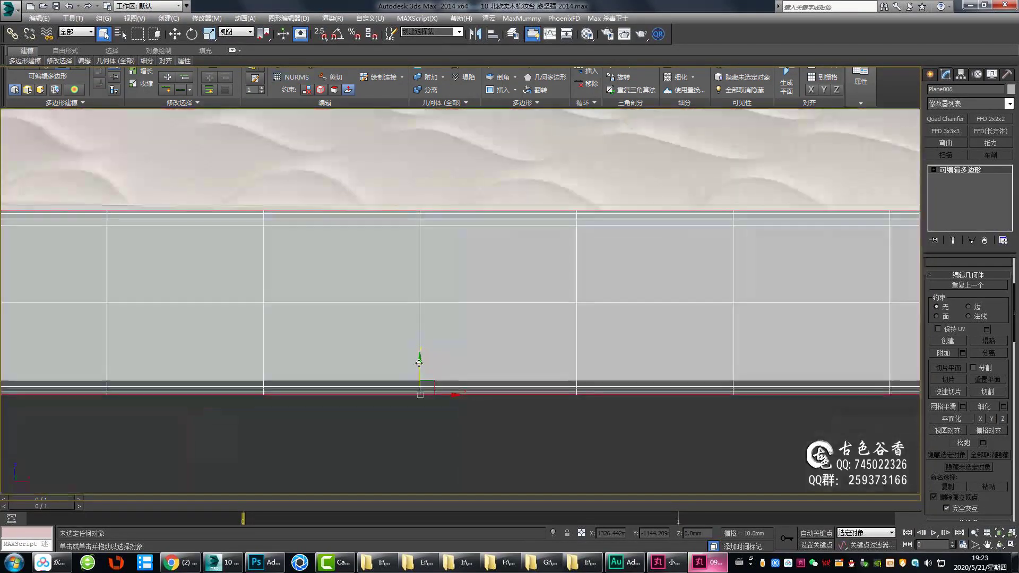
pyautogui.press('p')
pyautogui.moveTo(457, 287)
pyautogui.keyDown('alt'); pyautogui.mouseDown(button='middle')
pyautogui.moveTo(499, 271)
pyautogui.moveTo(499, 297)
pyautogui.moveTo(478, 286)
pyautogui.mouseUp(button='middle'); pyautogui.keyUp('alt')
pyautogui.scroll(-2, 456, 286)
# Switch to edge editing and pan across the mattress border in top view
pyautogui.press('f')
pyautogui.press('p')
pyautogui.press('4')
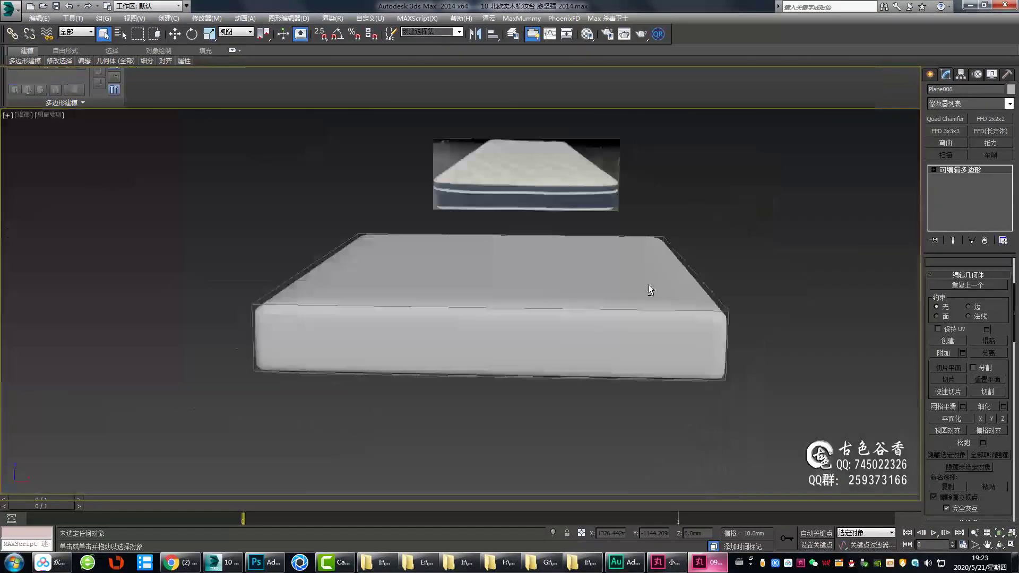
pyautogui.keyDown('alt'); pyautogui.moveTo(649, 288); pyautogui.dragTo(552, 269, button='middle'); pyautogui.keyUp('alt')
pyautogui.press('t')
pyautogui.scroll(-3, 596, 107)
pyautogui.press('2')
pyautogui.scroll(-2, 473, 267)
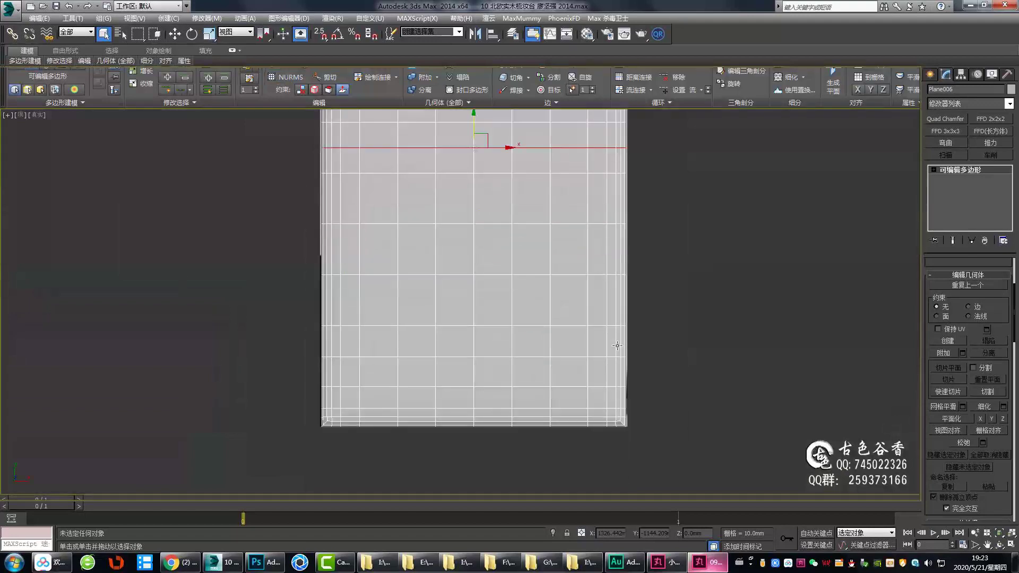
pyautogui.moveTo(522, 173); pyautogui.dragTo(604, 219, button='middle')
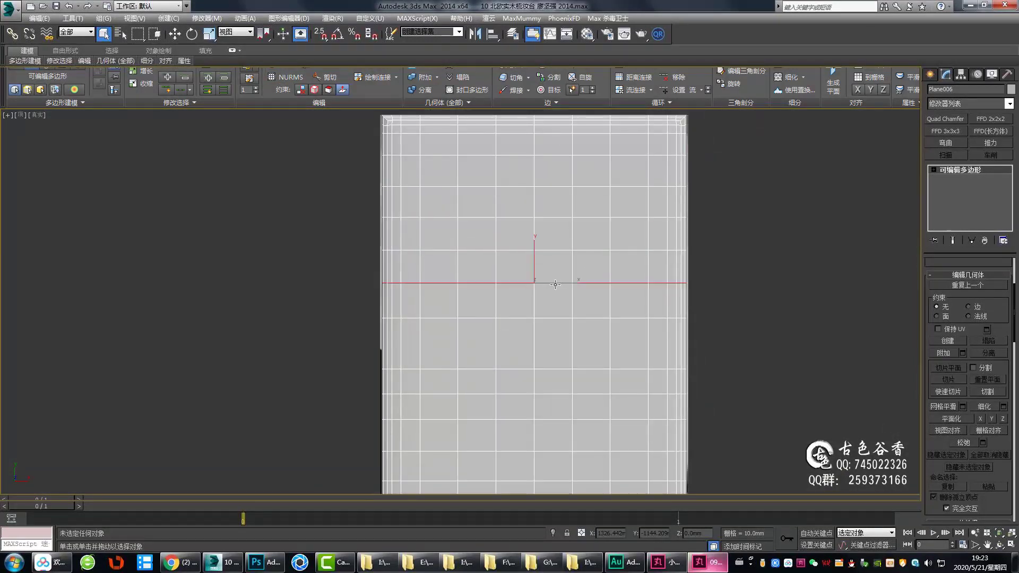
# Inspect the mattress corner and side up close in face mode, then orbit out
pyautogui.press('p')
pyautogui.press('t')
pyautogui.scroll(3, 624, 405)
pyautogui.moveTo(531, 372)
pyautogui.mouseDown(button='middle')
pyautogui.moveTo(625, 265)
pyautogui.moveTo(633, 307)
pyautogui.mouseUp(button='middle')
pyautogui.press('4')
pyautogui.scroll(-3, 624, 405)
pyautogui.hotkey('alt', 'w')
pyautogui.hotkey('alt', 'w')
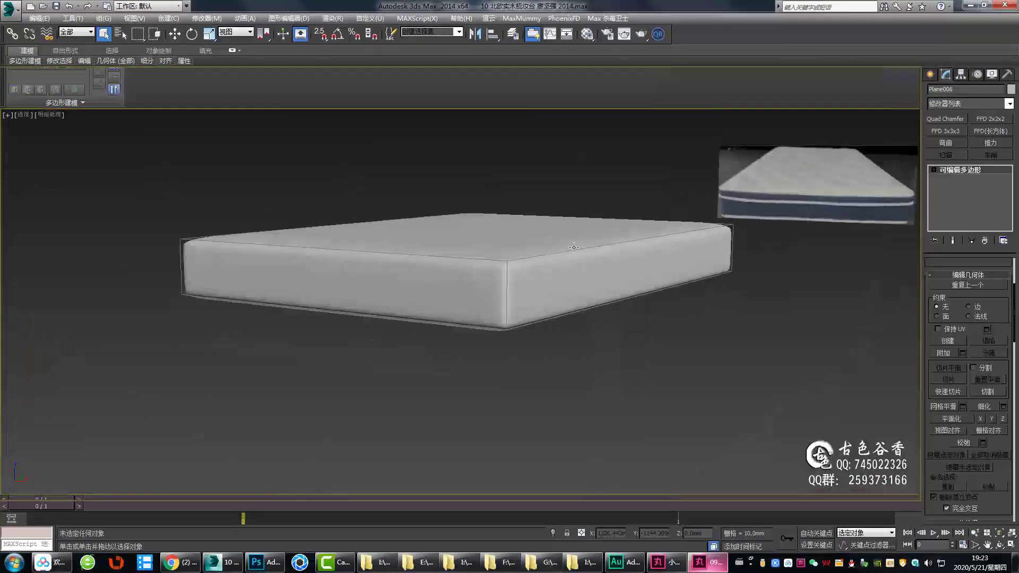
pyautogui.keyDown('alt'); pyautogui.moveTo(490, 230); pyautogui.dragTo(565, 340, button='middle'); pyautogui.keyUp('alt')
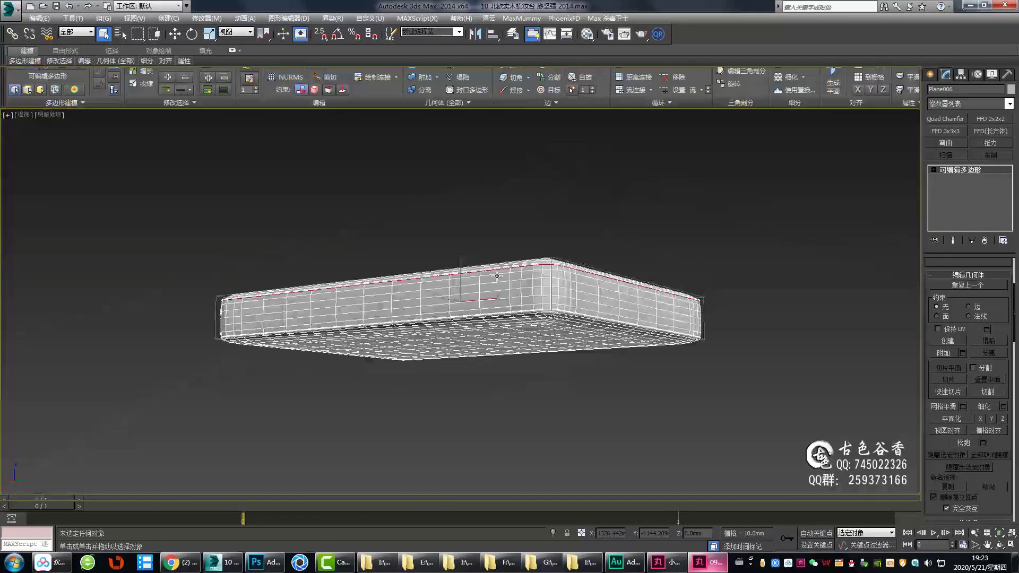
# Restore the held mattress version, confirming the Fetch prompt
pyautogui.scroll(5, 496, 276)
pyautogui.scroll(10, 588, 325)
pyautogui.click(537, 317)
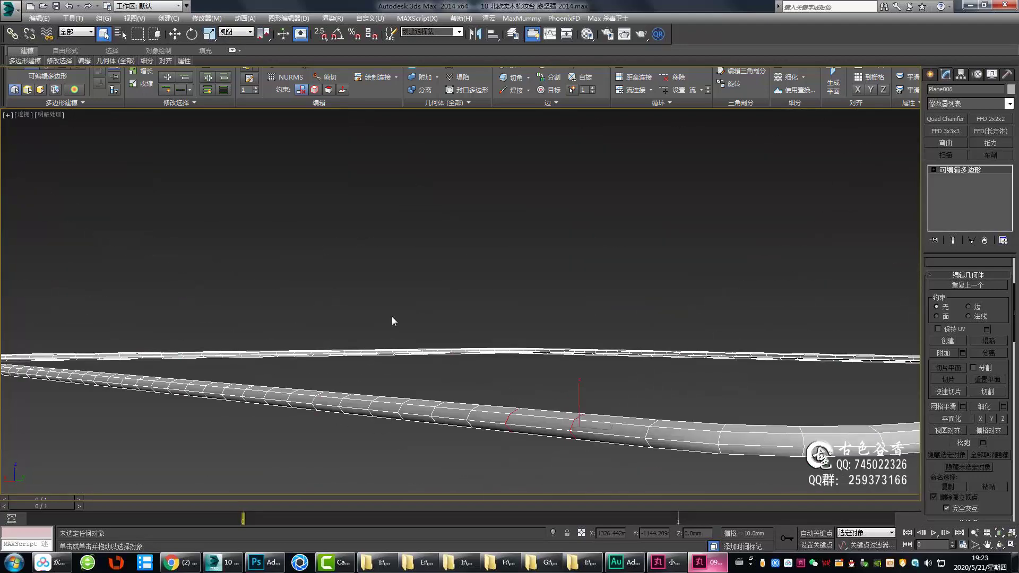
# Orbit to inspect the piping rail's bend around the mattress
pyautogui.keyDown('alt'); pyautogui.moveTo(571, 436); pyautogui.dragTo(552, 357, button='middle'); pyautogui.keyUp('alt')
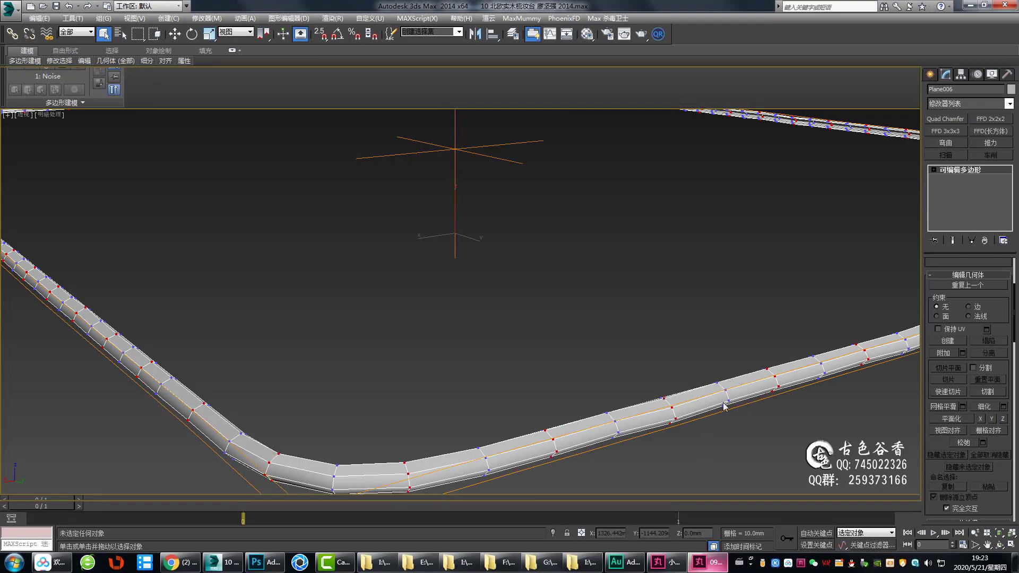
pyautogui.scroll(-5, 724, 407)
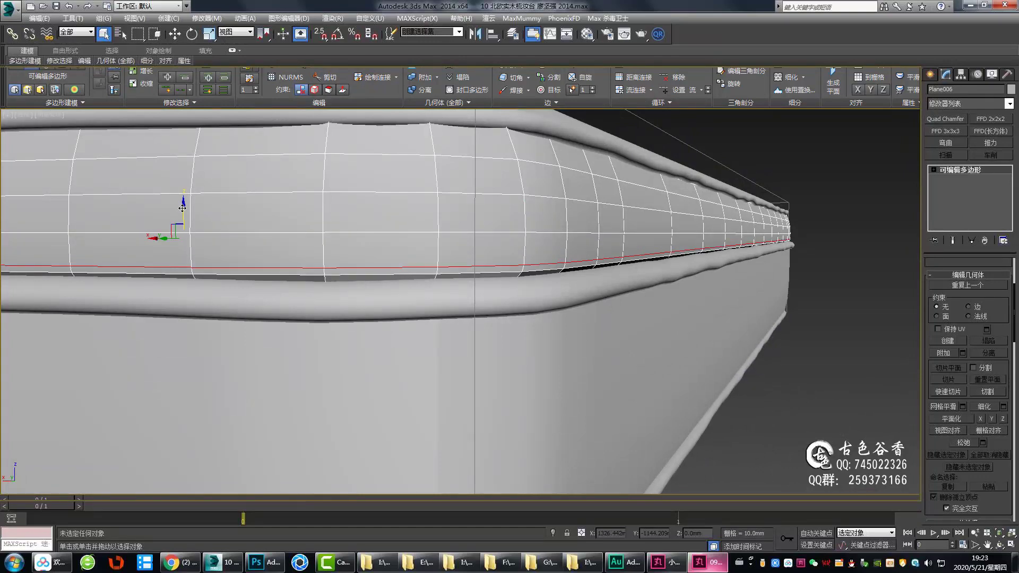
# Isolate the mattress side border with Alt+Q and frame it in view
pyautogui.keyDown('alt'); pyautogui.moveTo(182, 208); pyautogui.dragTo(350, 245, button='middle'); pyautogui.keyUp('alt')
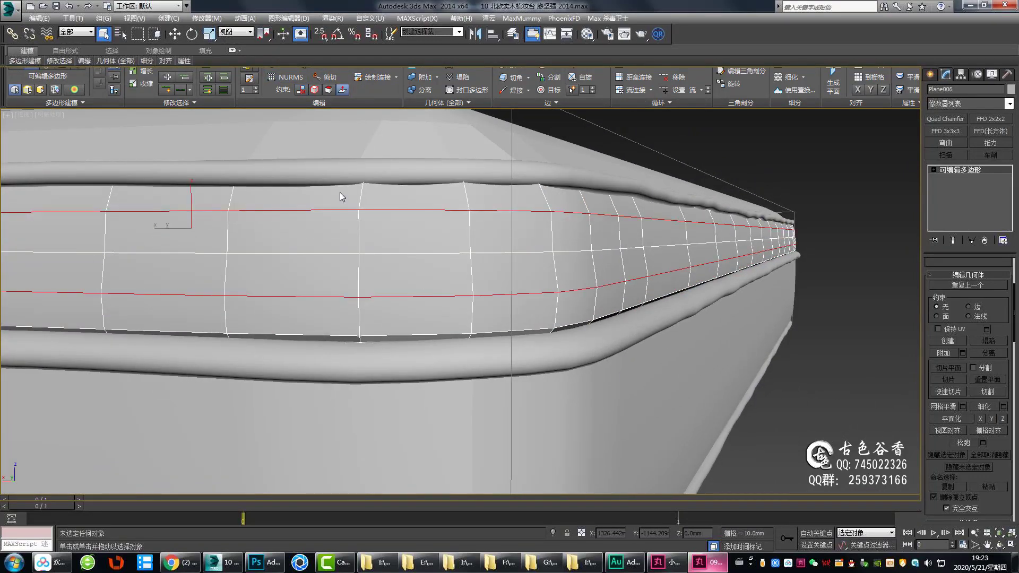
pyautogui.press('z')
pyautogui.keyDown('alt'); pyautogui.moveTo(438, 245); pyautogui.dragTo(721, 356, button='middle'); pyautogui.keyUp('alt')
pyautogui.scroll(-3, 722, 356)
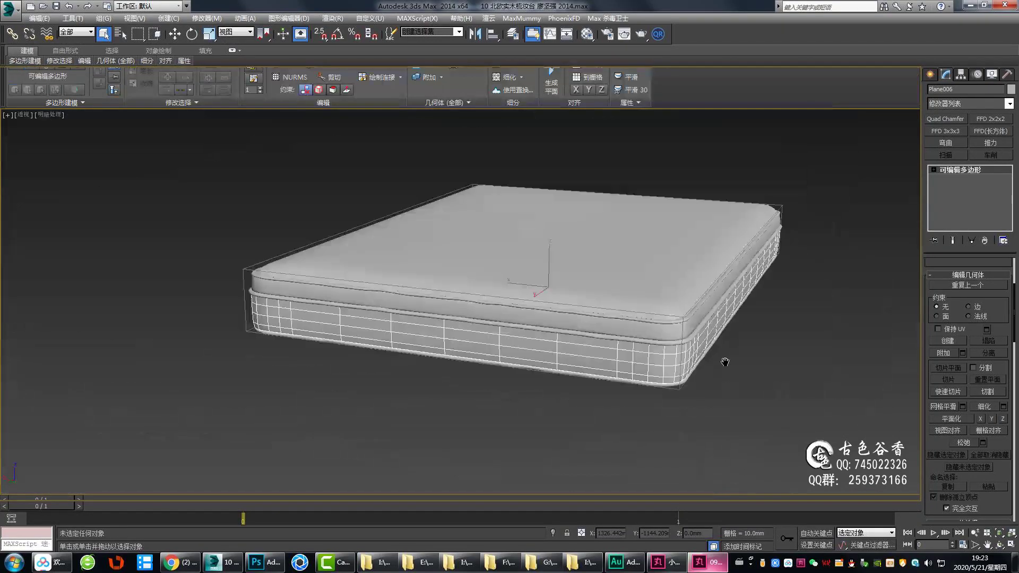
pyautogui.hotkey('alt', 'q')
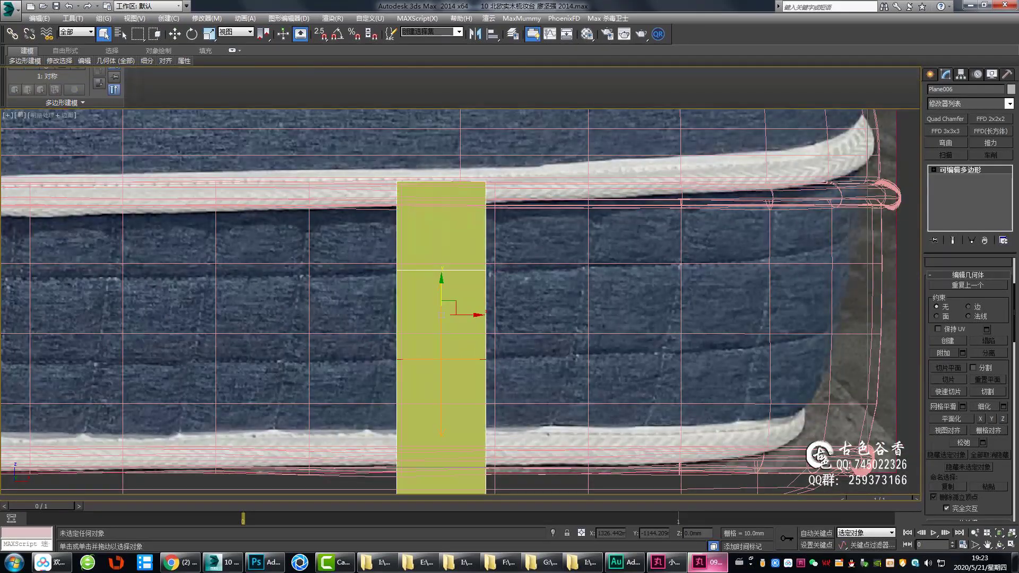
# Delete the strip's bottom face and apply the chamfer and edge extrusion
pyautogui.scroll(-3, 514, 341)
pyautogui.click(455, 387)
pyautogui.press('Delete')
pyautogui.scroll(2, 448, 247)
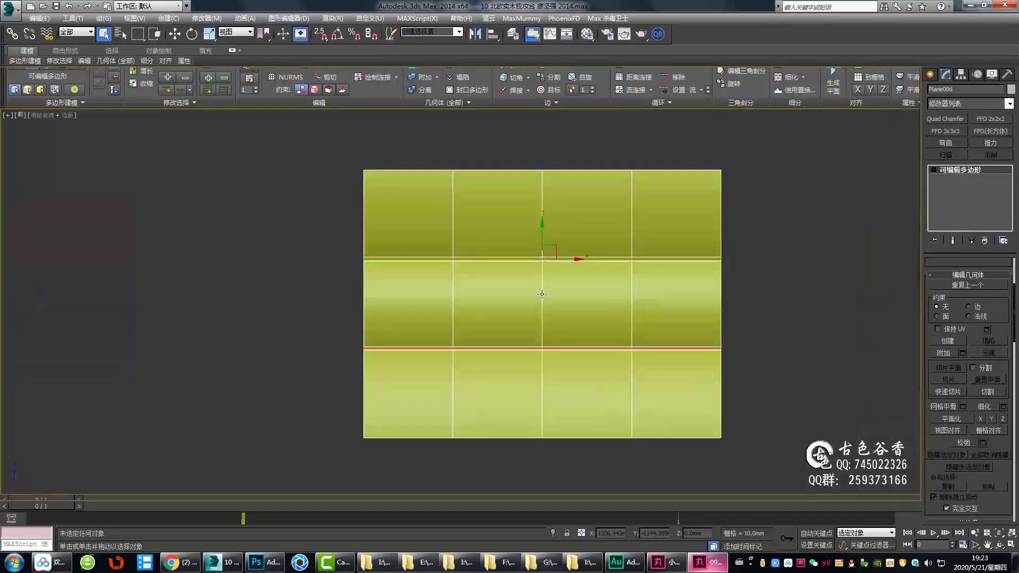
pyautogui.click(467, 354)
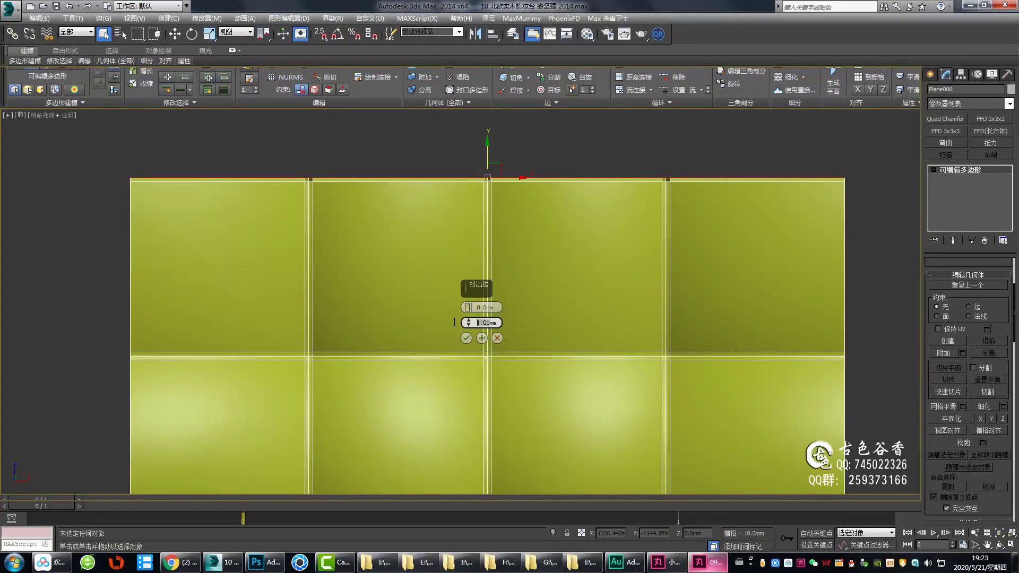
pyautogui.click(466, 338)
# Bring the grid plane into perspective view for polygon editing
pyautogui.scroll(-2, 469, 167)
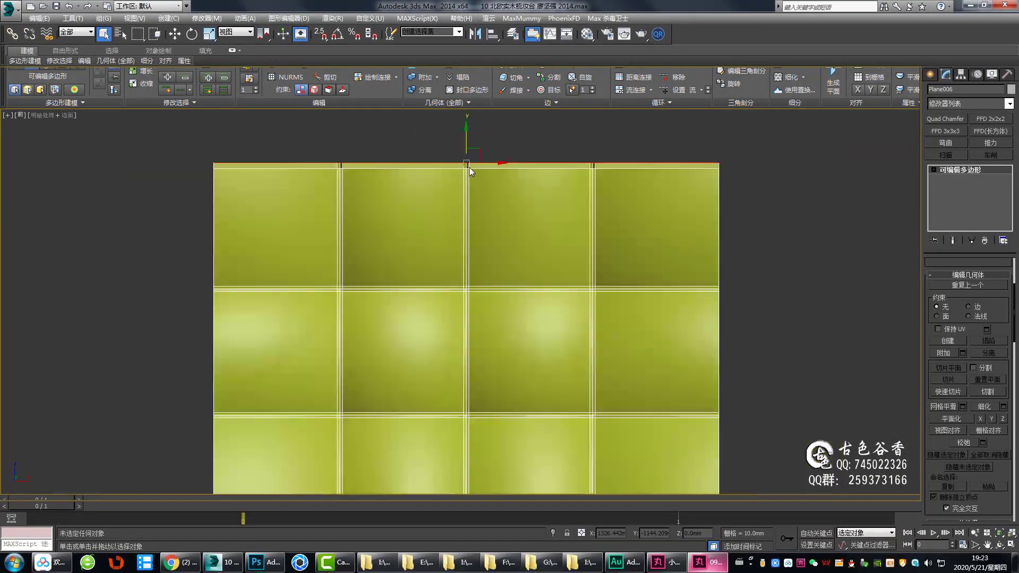
pyautogui.scroll(3, 469, 167)
pyautogui.moveTo(651, 284)
pyautogui.mouseDown(button='middle')
pyautogui.moveTo(683, 255)
pyautogui.moveTo(652, 250)
pyautogui.mouseUp(button='middle')
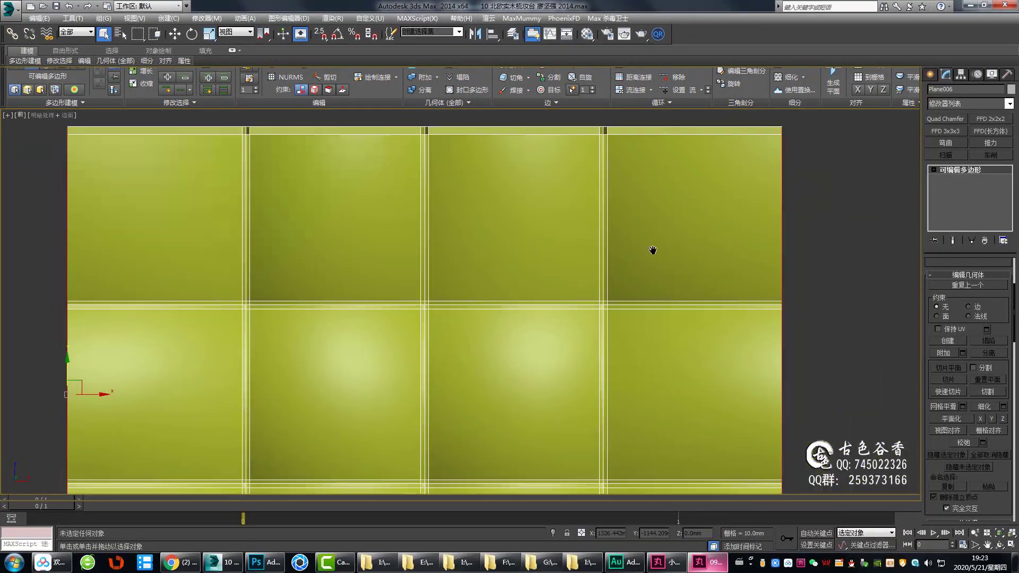
pyautogui.scroll(2, 731, 159)
pyautogui.scroll(-6, 635, 273)
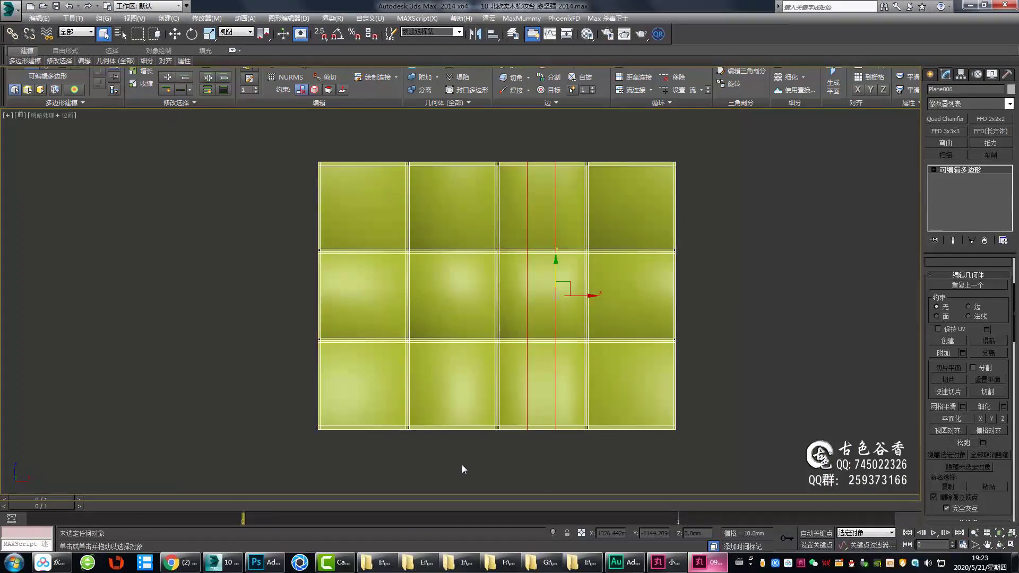
pyautogui.press('p')
pyautogui.press('4')
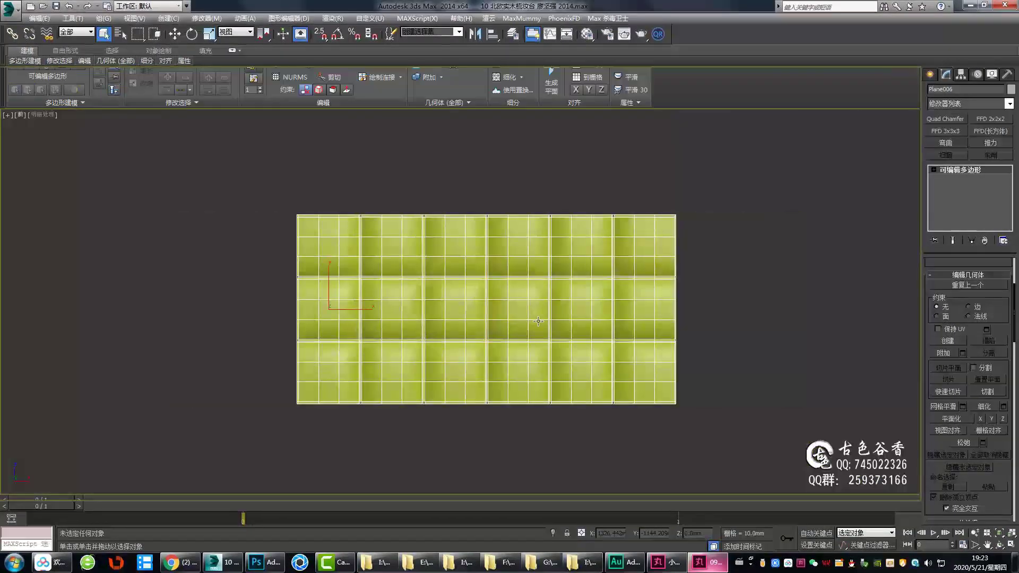
# Select the polygons on both halves of the quilted grid plane
pyautogui.moveTo(333, 151); pyautogui.dragTo(474, 462)
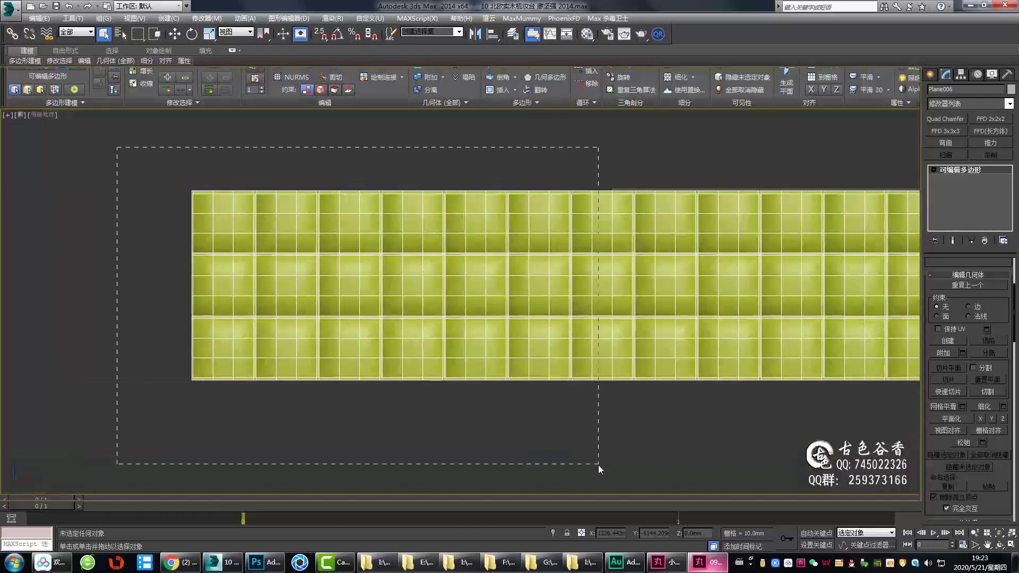
pyautogui.moveTo(57, 148); pyautogui.dragTo(598, 465)
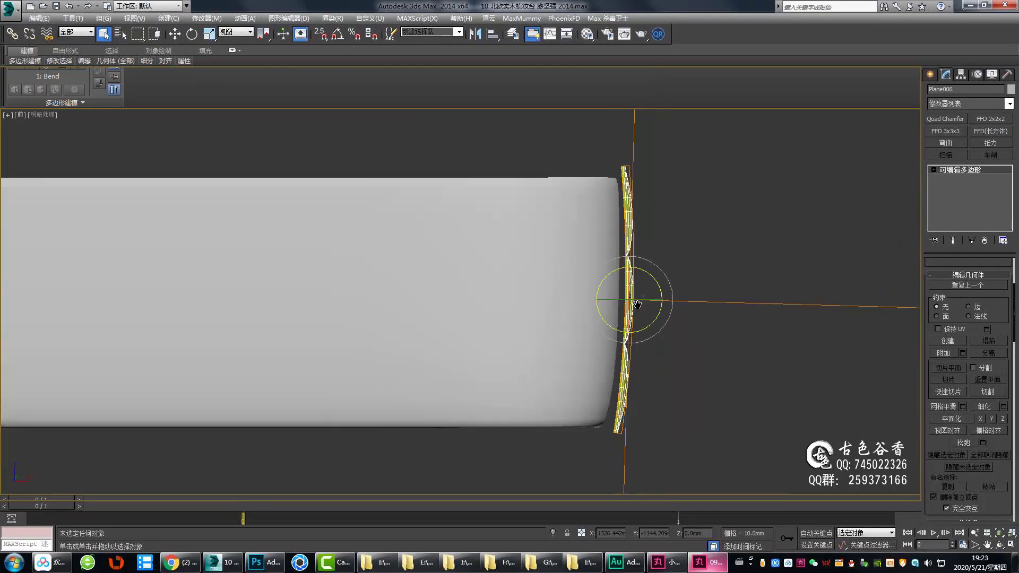
pyautogui.scroll(2, 621, 263)
pyautogui.scroll(3, 621, 264)
pyautogui.scroll(-5, 621, 264)
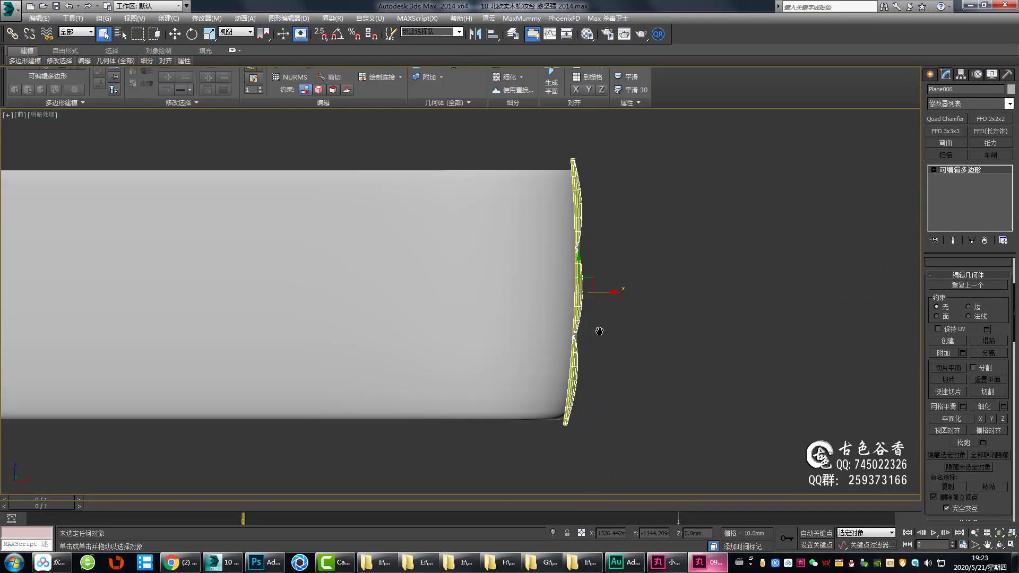
# Open the Material Editor and adjust the strip's vertices in front and perspective views
pyautogui.press('p')
pyautogui.press('f')
pyautogui.press('m')
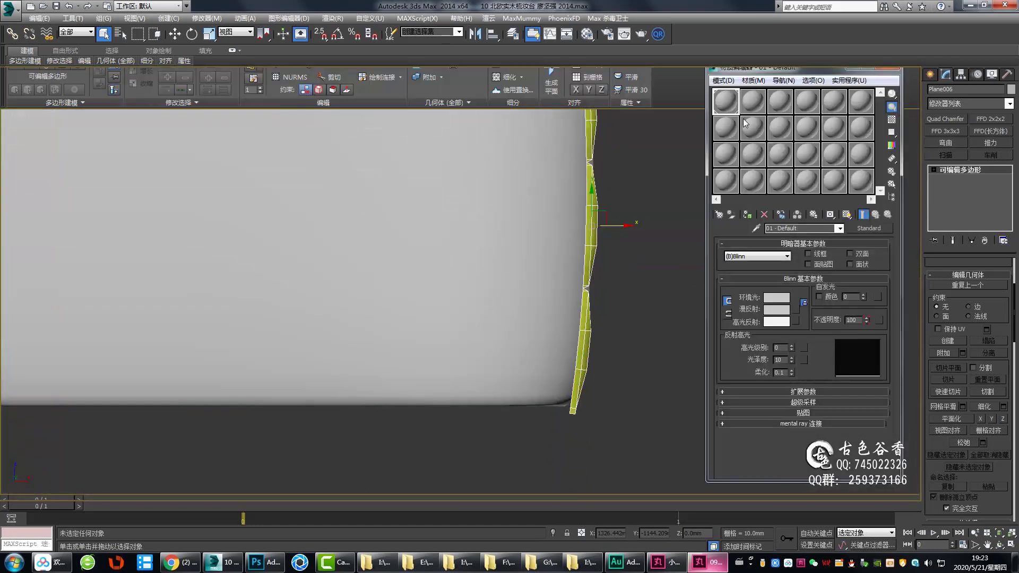
pyautogui.press('F3')
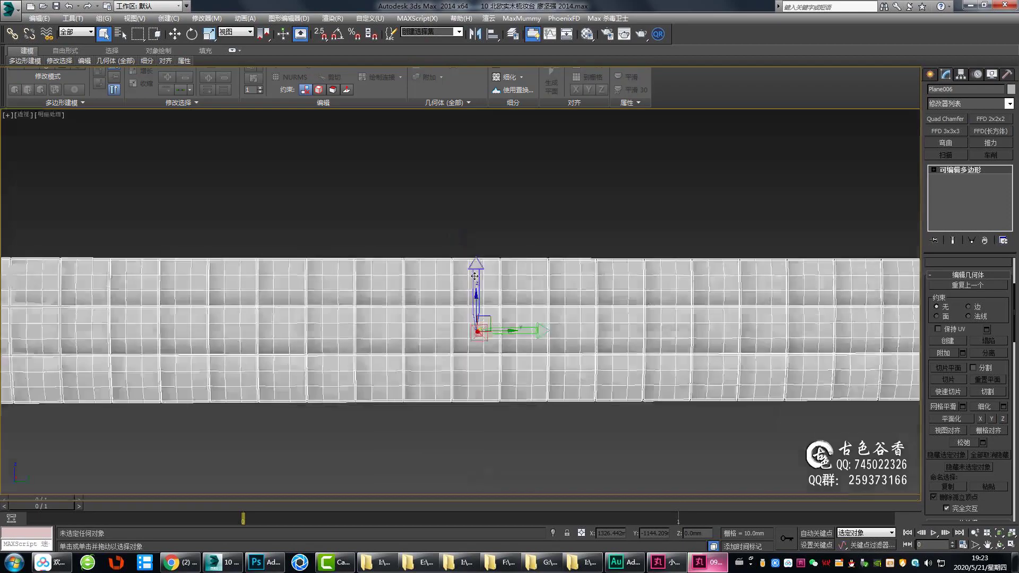
pyautogui.press('p')
pyautogui.scroll(-2, 637, 353)
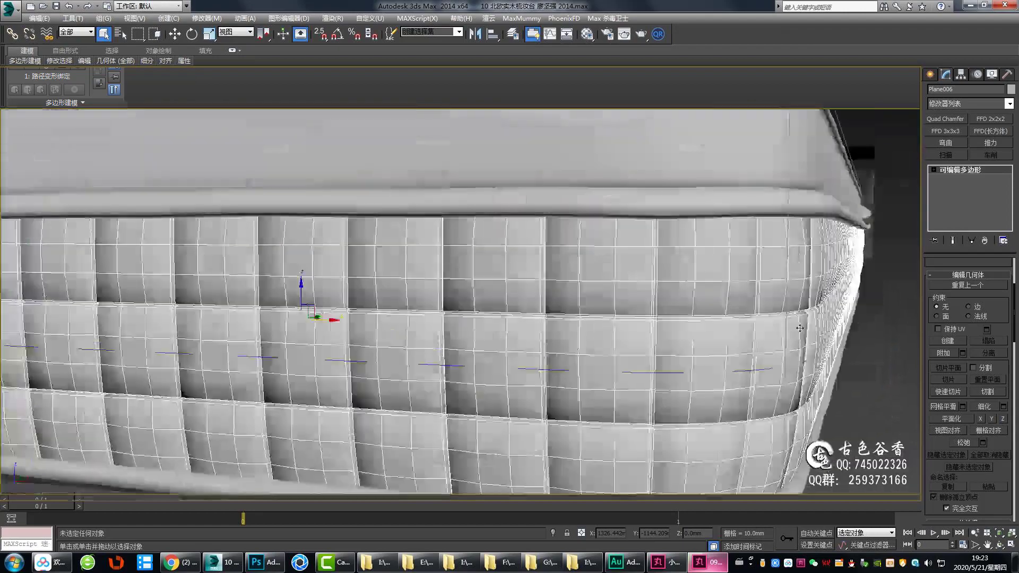
# Create a named stitch shape from the selected seam edges and select the new spline
pyautogui.keyDown('alt'); pyautogui.moveTo(800, 328); pyautogui.dragTo(642, 335, button='middle'); pyautogui.keyUp('alt')
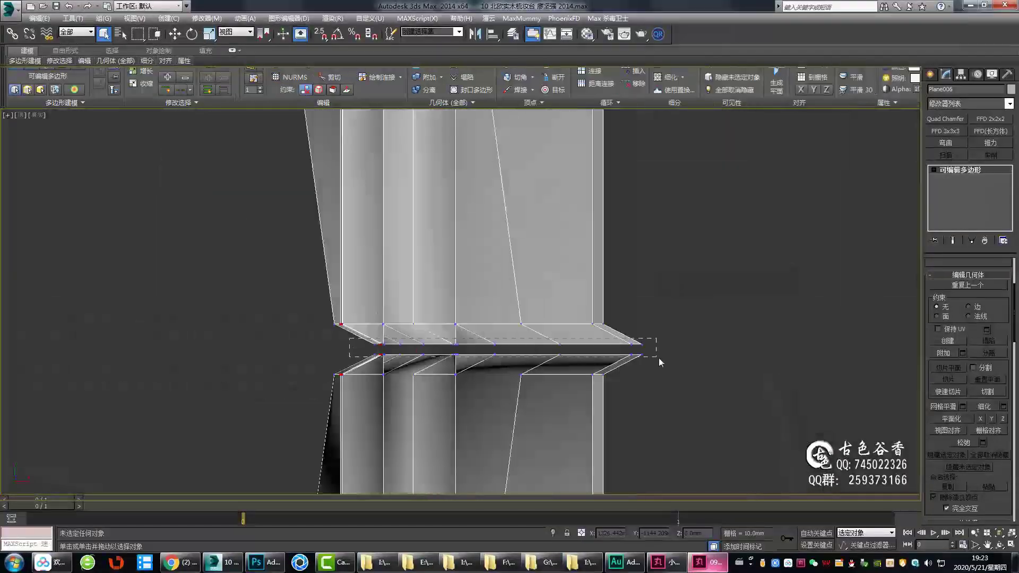
pyautogui.moveTo(658, 362); pyautogui.dragTo(658, 363)
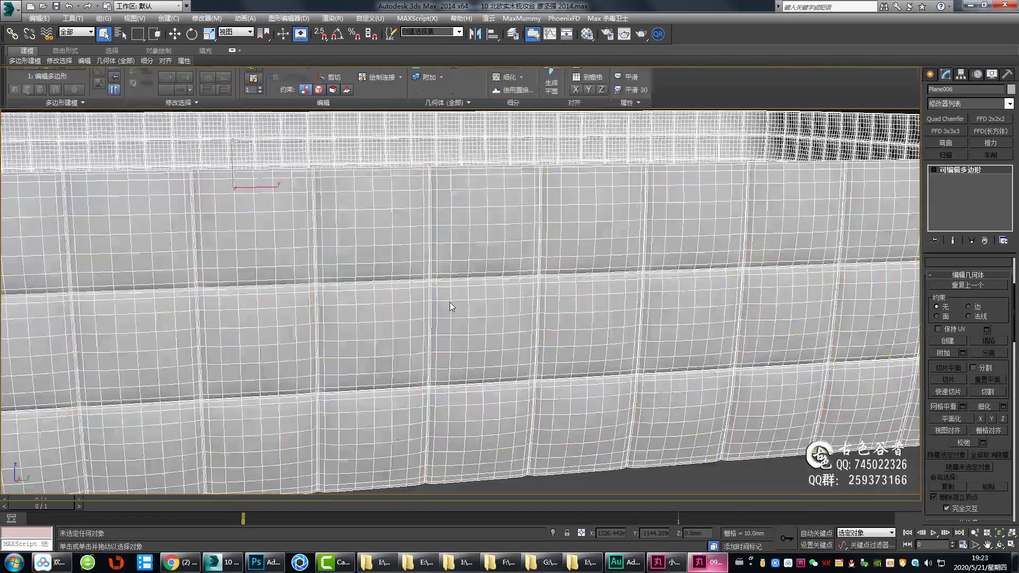
pyautogui.rightClick(438, 286)
pyautogui.click(417, 386)
pyautogui.click(504, 298)
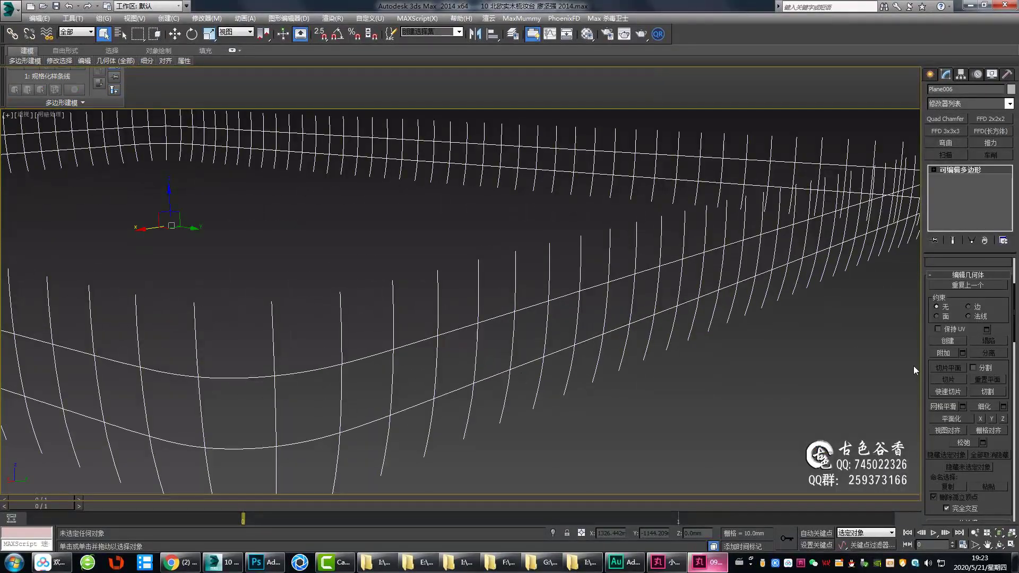
pyautogui.click(614, 303)
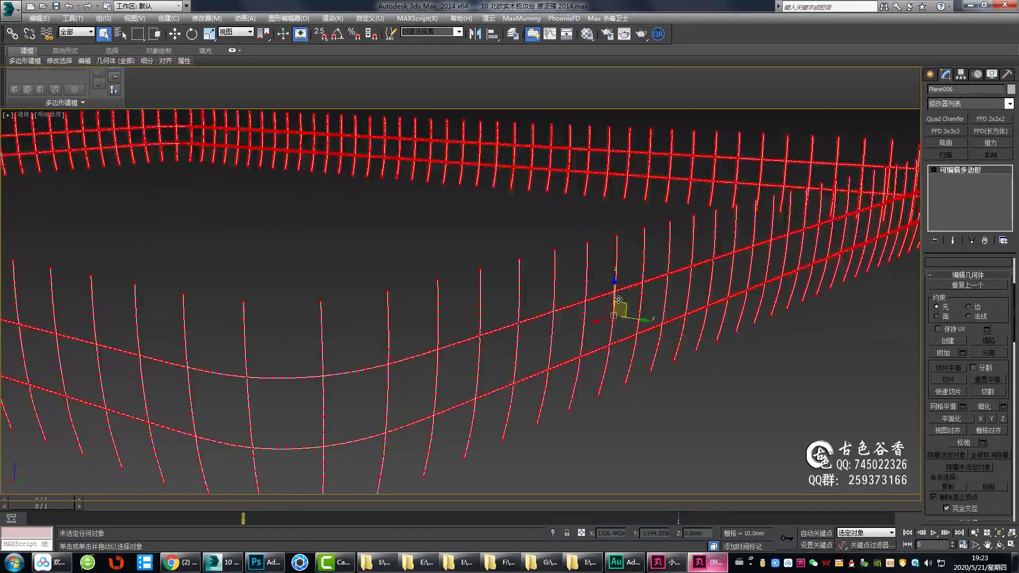
pyautogui.rightClick(616, 275)
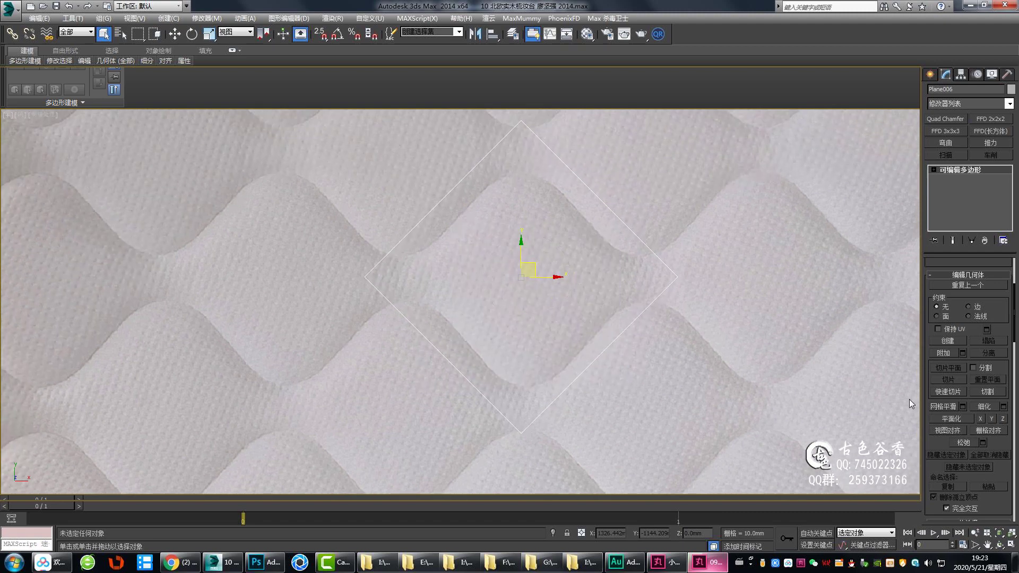
# Enter vertex editing on the diamond plane and zoom in on its corner vertices
pyautogui.scroll(-1, 587, 325)
pyautogui.press('1')
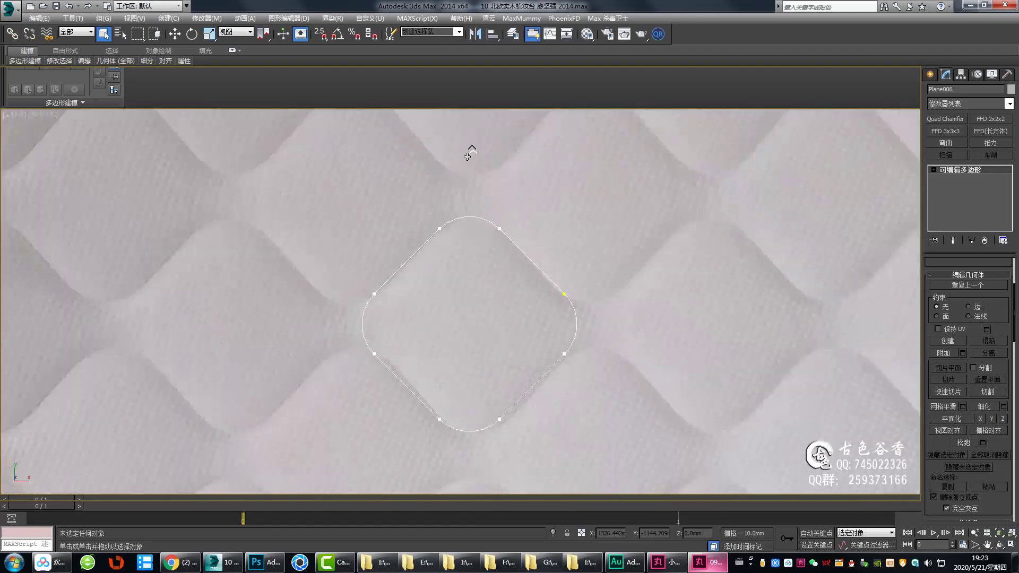
pyautogui.scroll(5, 480, 242)
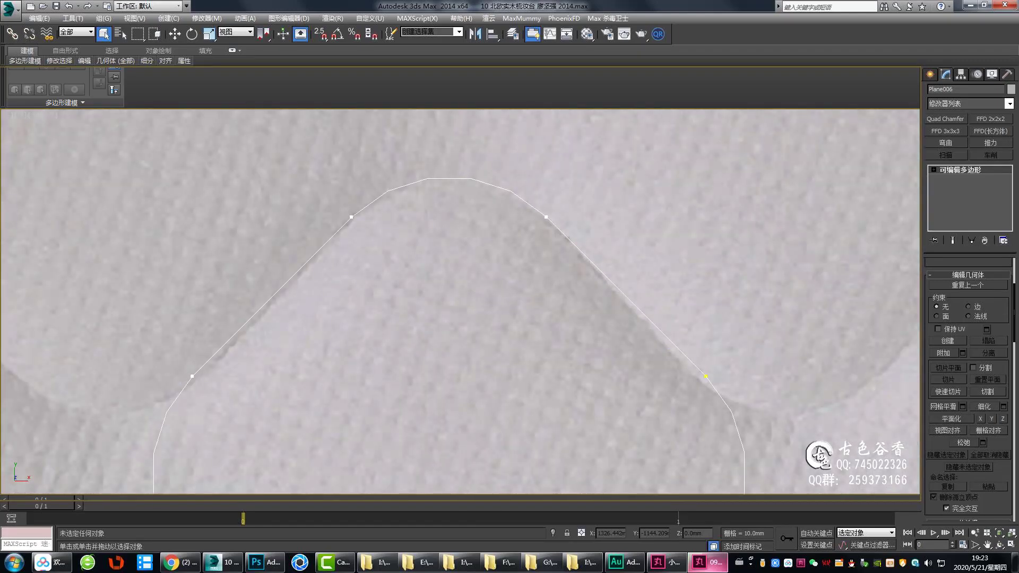
pyautogui.scroll(-5, 614, 280)
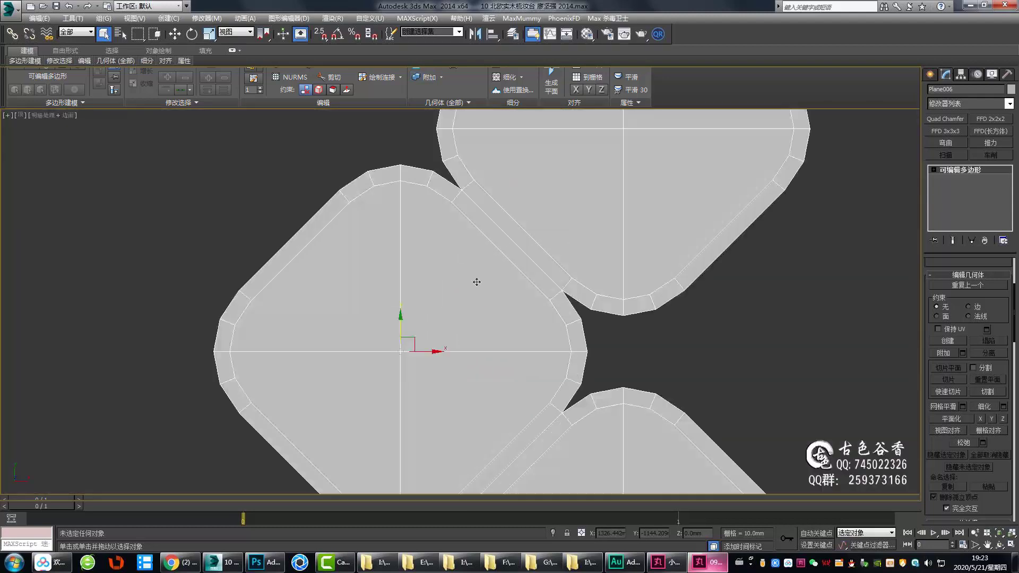
# Switch the rounded panel to edge editing and frame it for the junction work
pyautogui.moveTo(553, 307); pyautogui.dragTo(546, 302, button='middle')
pyautogui.scroll(2, 565, 310)
pyautogui.press('2')
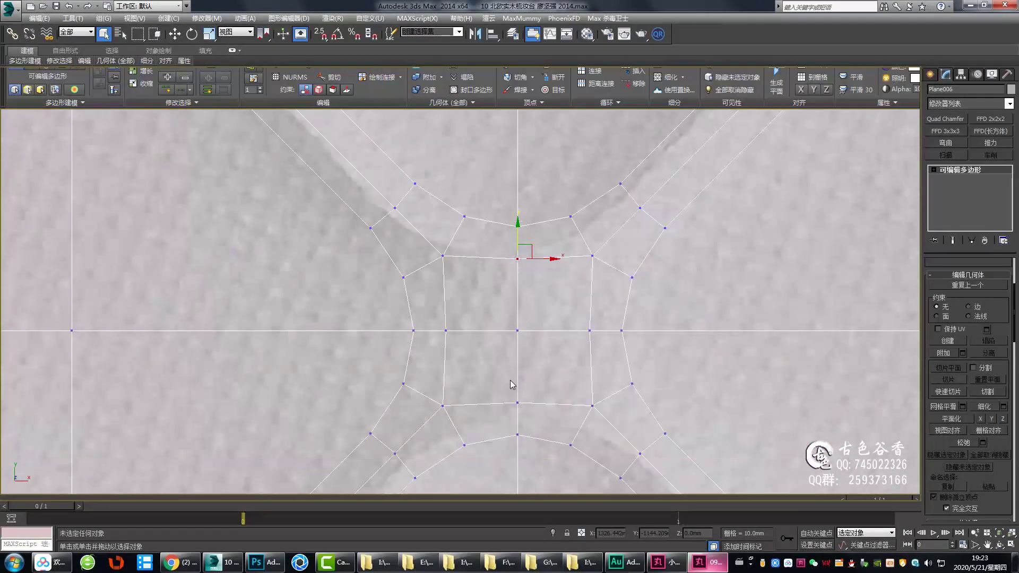
pyautogui.scroll(-2, 545, 279)
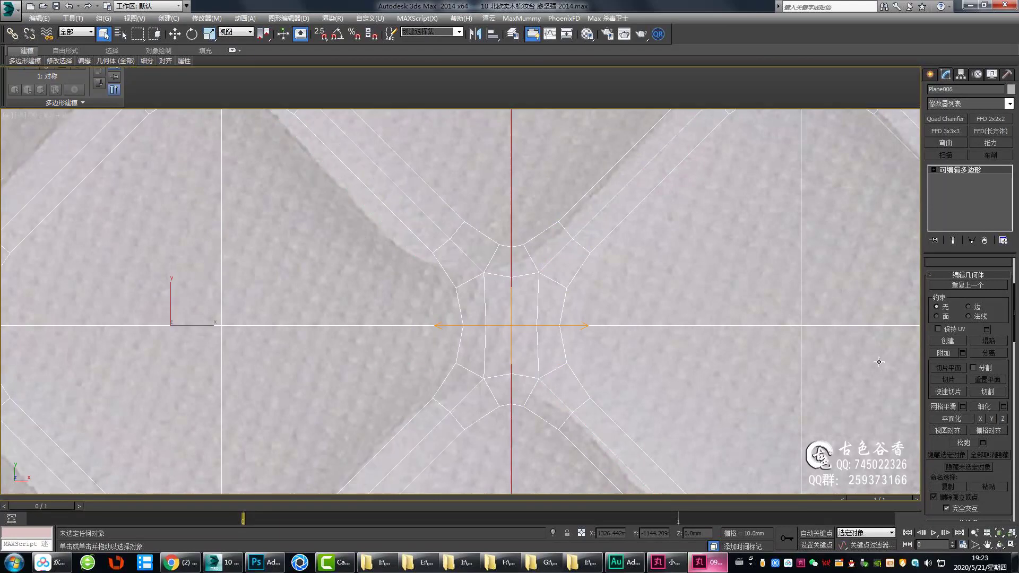
pyautogui.scroll(-5, 564, 273)
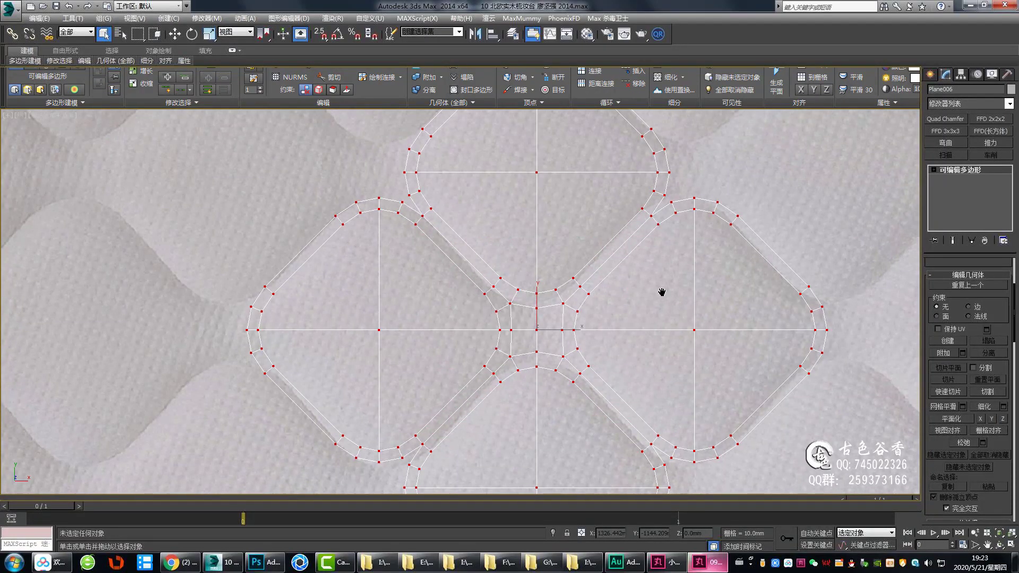
# Inspect the edges at the centre junction from a tilted view
pyautogui.press('2')
pyautogui.scroll(3, 662, 291)
pyautogui.scroll(3, 611, 307)
pyautogui.scroll(2, 428, 312)
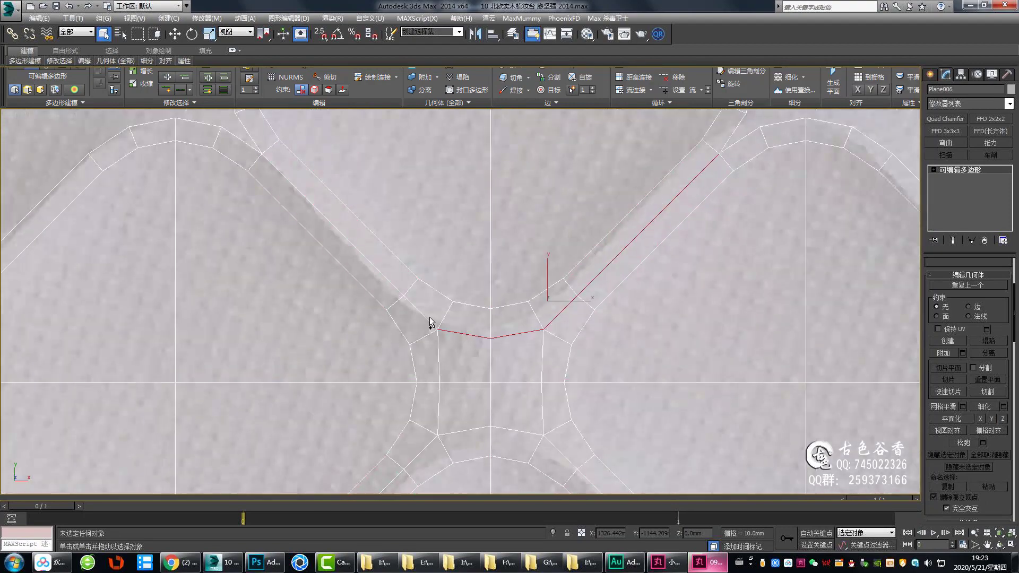
pyautogui.scroll(-3, 430, 322)
pyautogui.keyDown('alt'); pyautogui.moveTo(578, 346); pyautogui.dragTo(452, 322, button='middle'); pyautogui.keyUp('alt')
pyautogui.scroll(5, 457, 315)
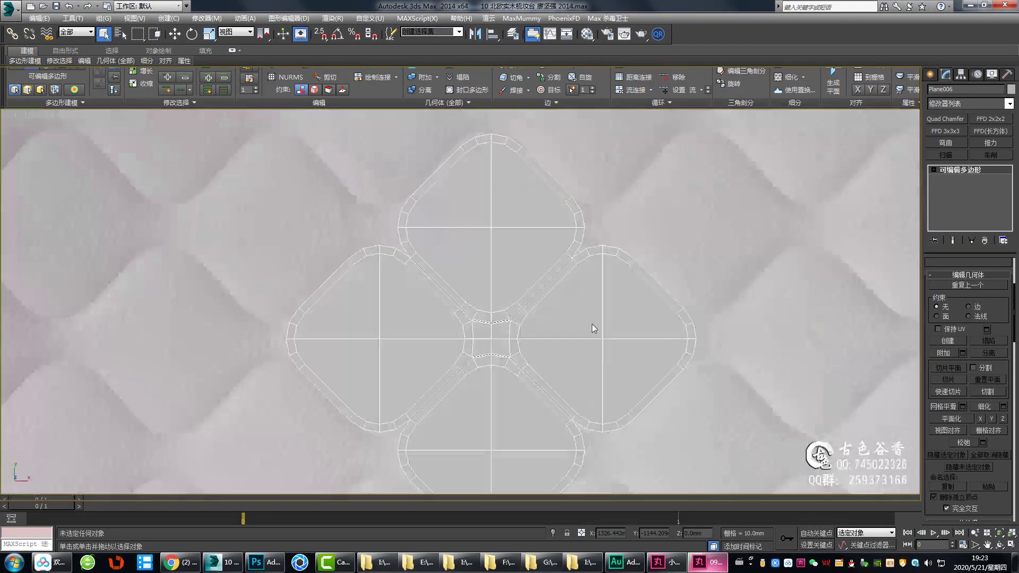
pyautogui.scroll(3, 485, 345)
# Select a diagonal edge between two panels in edge mode
pyautogui.scroll(-3, 484, 345)
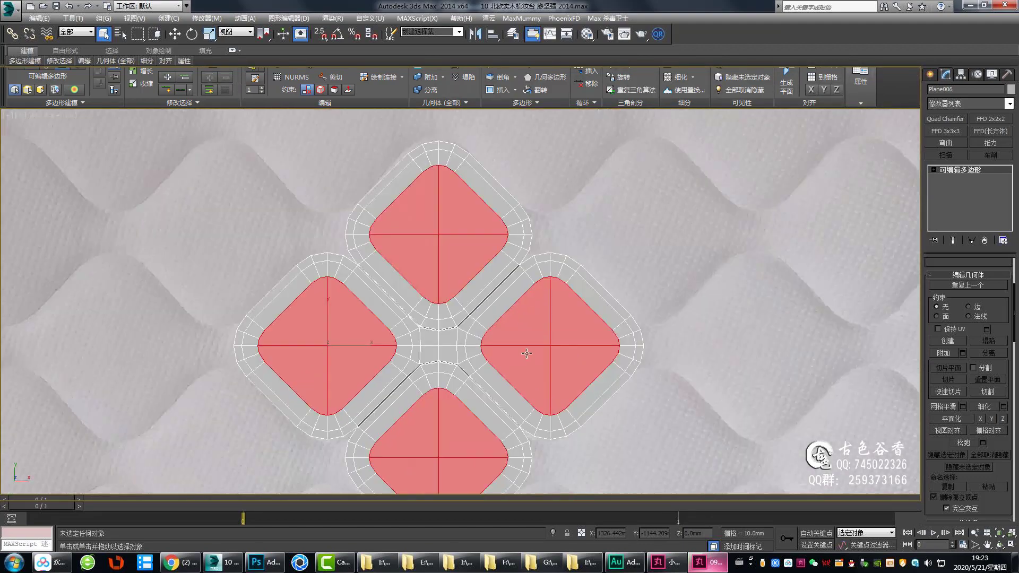
pyautogui.press('2')
pyautogui.scroll(8, 576, 239)
pyautogui.scroll(-3, 576, 238)
pyautogui.scroll(-3, 485, 312)
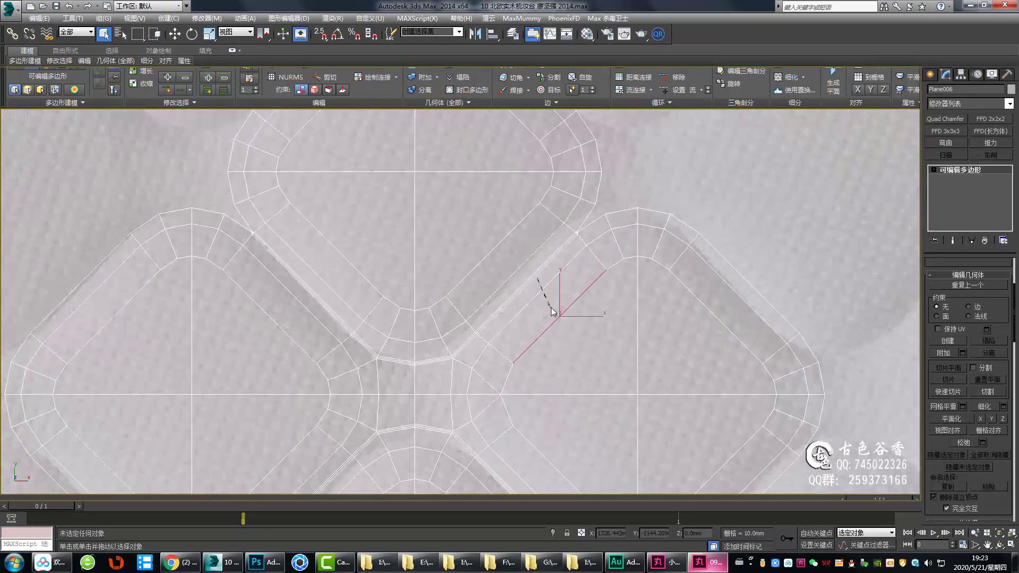
pyautogui.scroll(-2, 482, 285)
pyautogui.click(411, 361)
pyautogui.scroll(-3, 530, 345)
pyautogui.scroll(5, 610, 272)
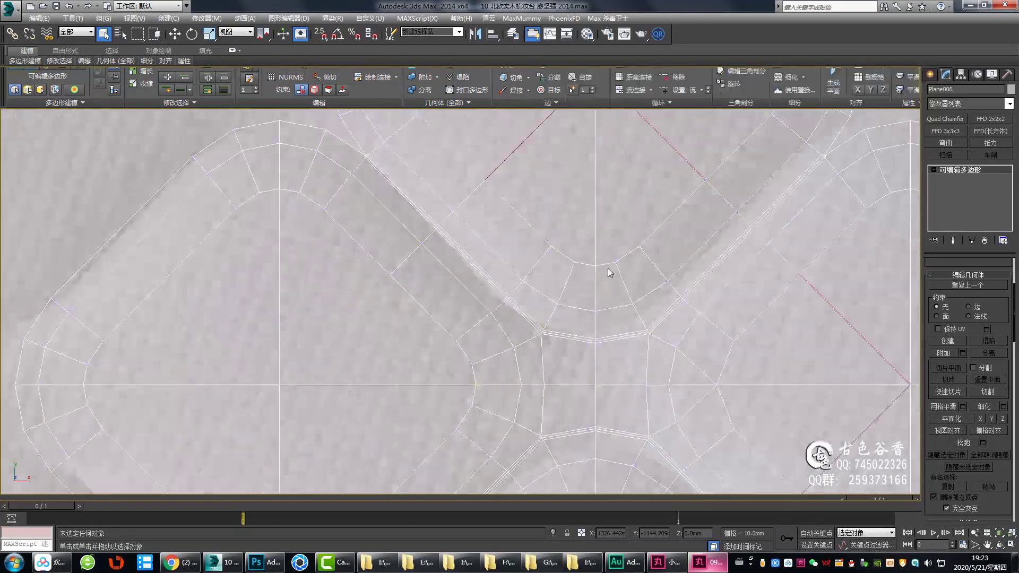
pyautogui.scroll(-3, 584, 362)
pyautogui.moveTo(584, 363); pyautogui.dragTo(512, 318, button='middle')
# Inset the four rounded tile faces
pyautogui.press('1')
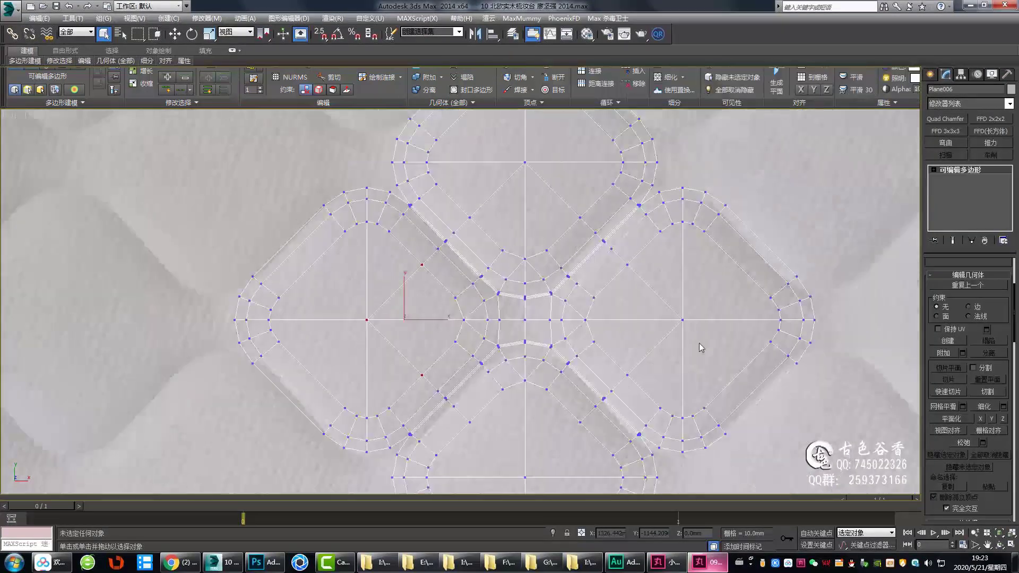
pyautogui.press('4')
pyautogui.click(466, 338)
pyautogui.press('1')
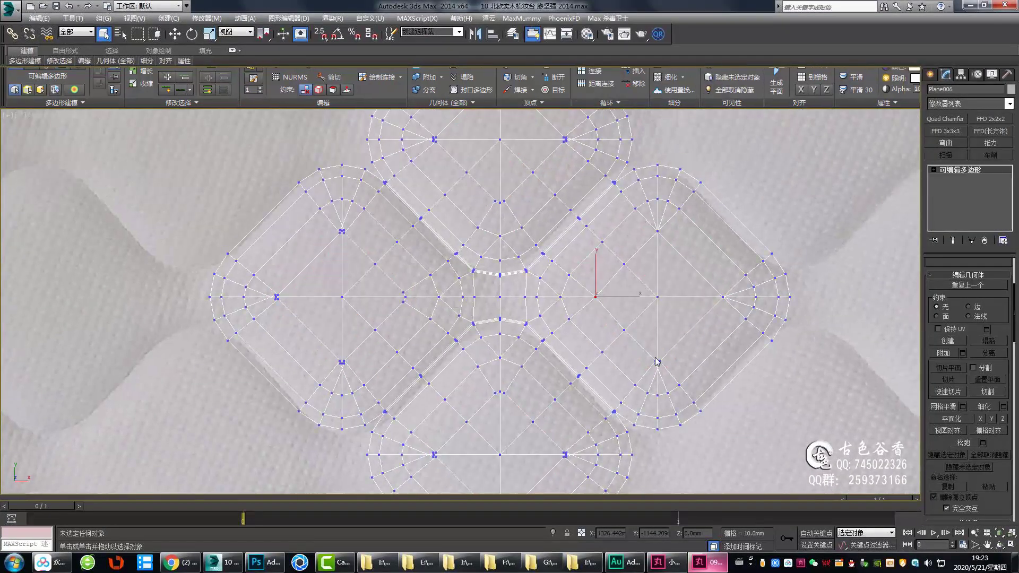
pyautogui.scroll(3, 571, 322)
pyautogui.scroll(4, 571, 322)
# Select groove edges on the top and right tiles
pyautogui.press('2')
pyautogui.scroll(-3, 570, 322)
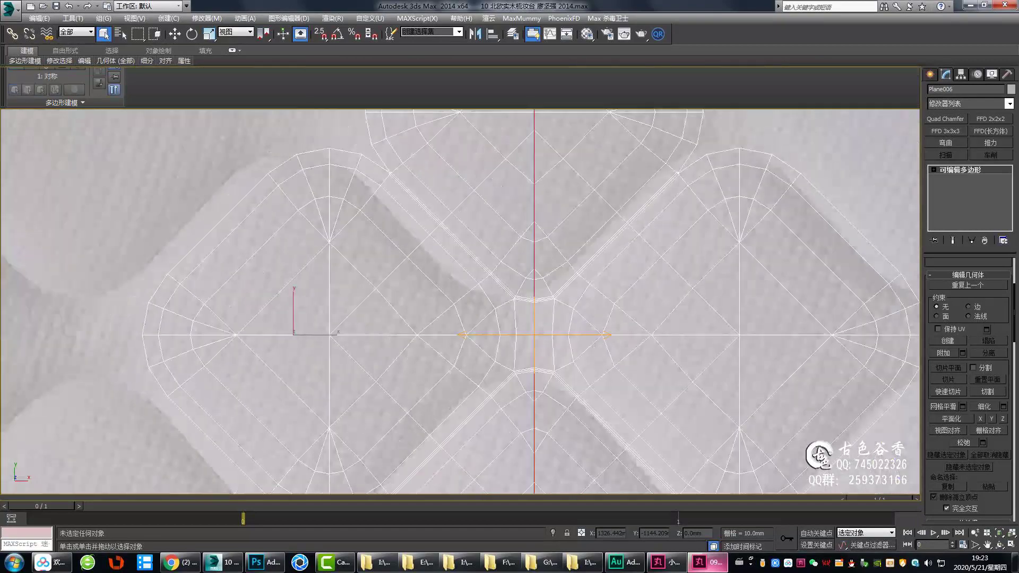
pyautogui.scroll(-3, 570, 322)
pyautogui.scroll(3, 568, 246)
pyautogui.click(568, 241)
pyautogui.scroll(2, 589, 260)
pyautogui.press('2')
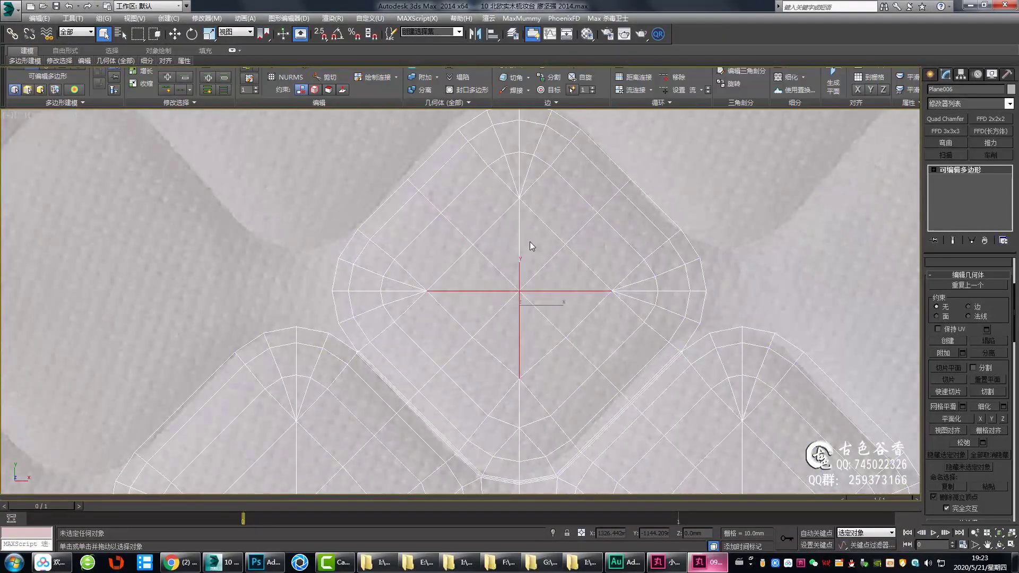
pyautogui.scroll(3, 529, 246)
pyautogui.scroll(-2, 593, 220)
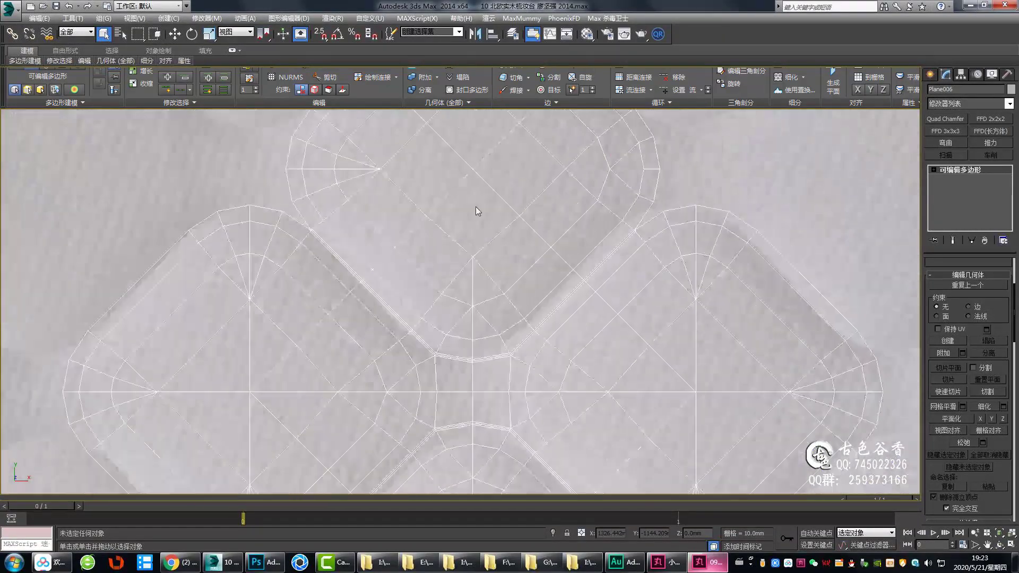
pyautogui.scroll(2, 627, 400)
pyautogui.scroll(3, 690, 383)
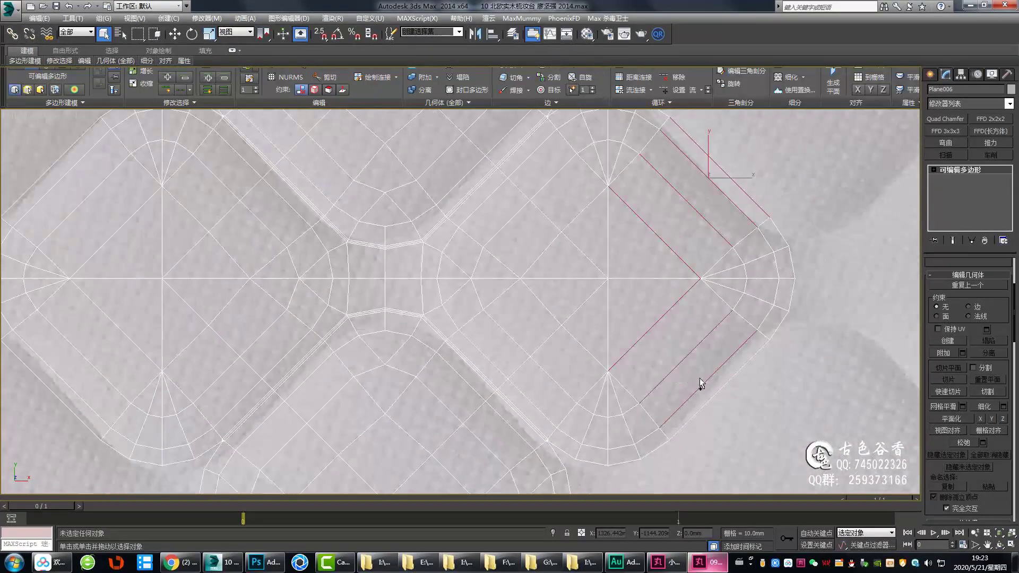
pyautogui.click(602, 225)
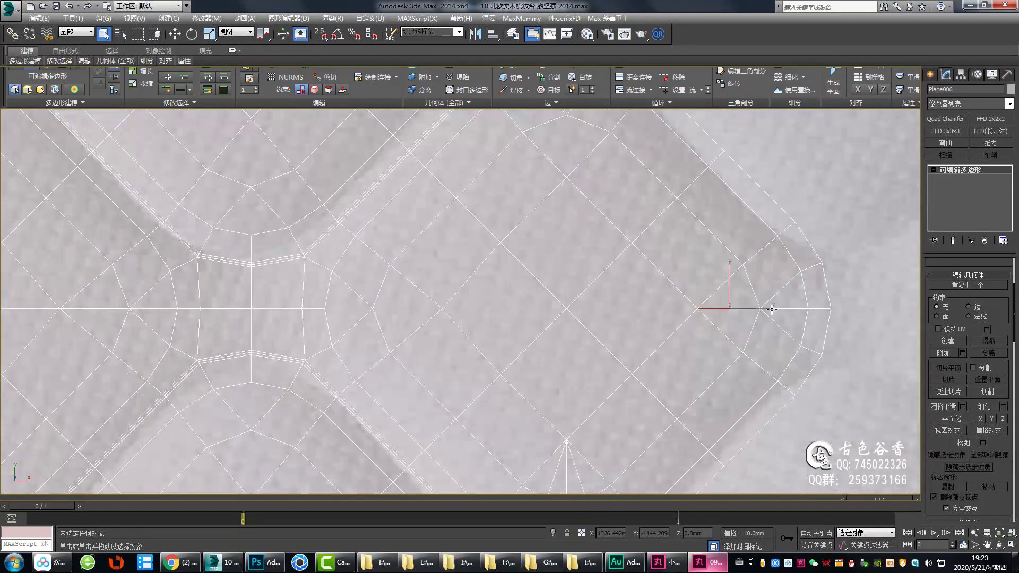
pyautogui.scroll(-4, 576, 349)
pyautogui.scroll(2, 518, 278)
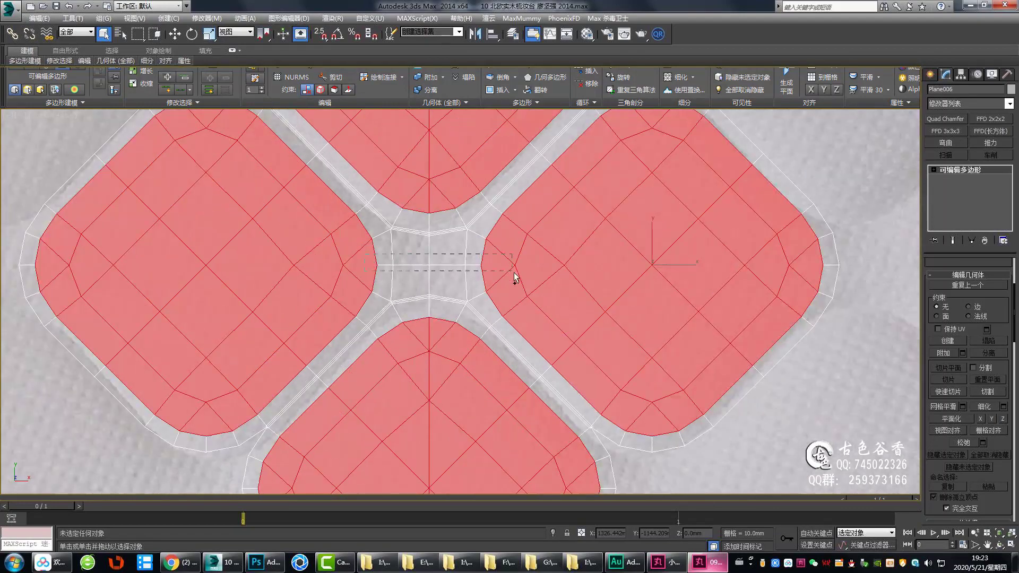
# Select the centre vertex and a junction edge where the tiles meet
pyautogui.press('1')
pyautogui.scroll(3, 519, 278)
pyautogui.click(440, 287)
pyautogui.press('2')
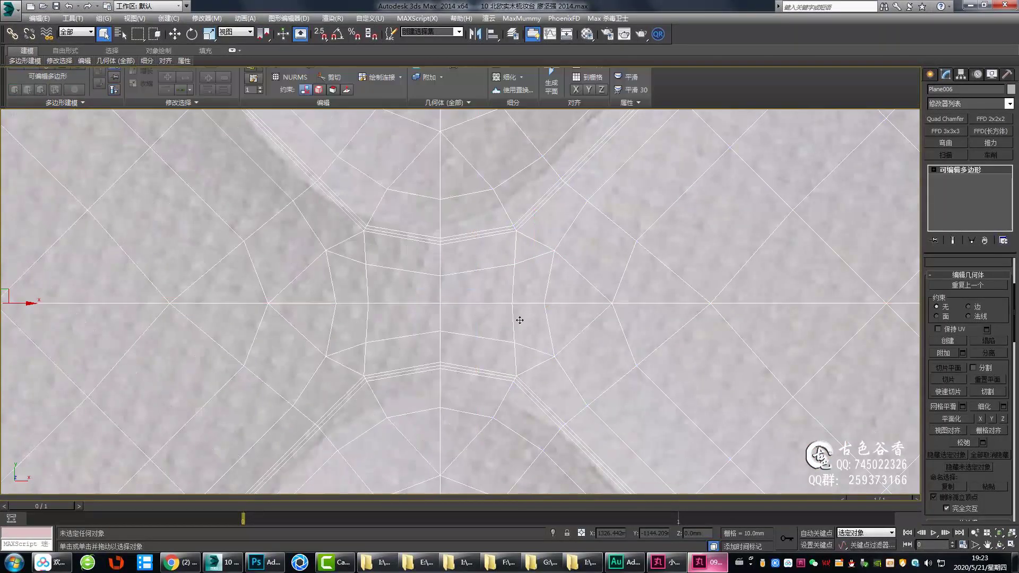
pyautogui.scroll(2, 520, 318)
pyautogui.click(561, 333)
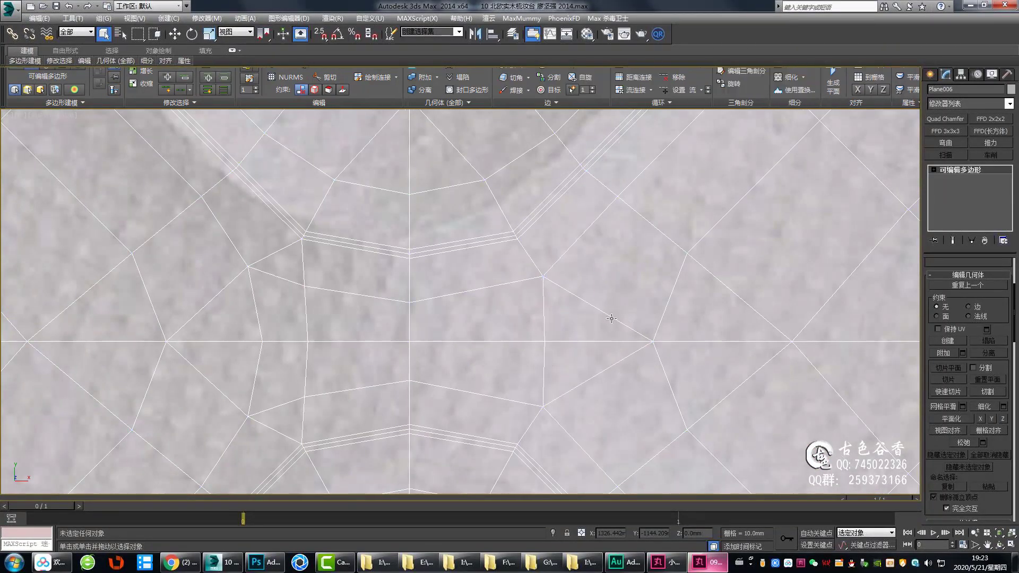
pyautogui.scroll(-3, 615, 340)
# Preview the mesh with NURMS smoothing and all faces selected, then turn the preview off
pyautogui.hotkey('ctrl', 'BackSpace')
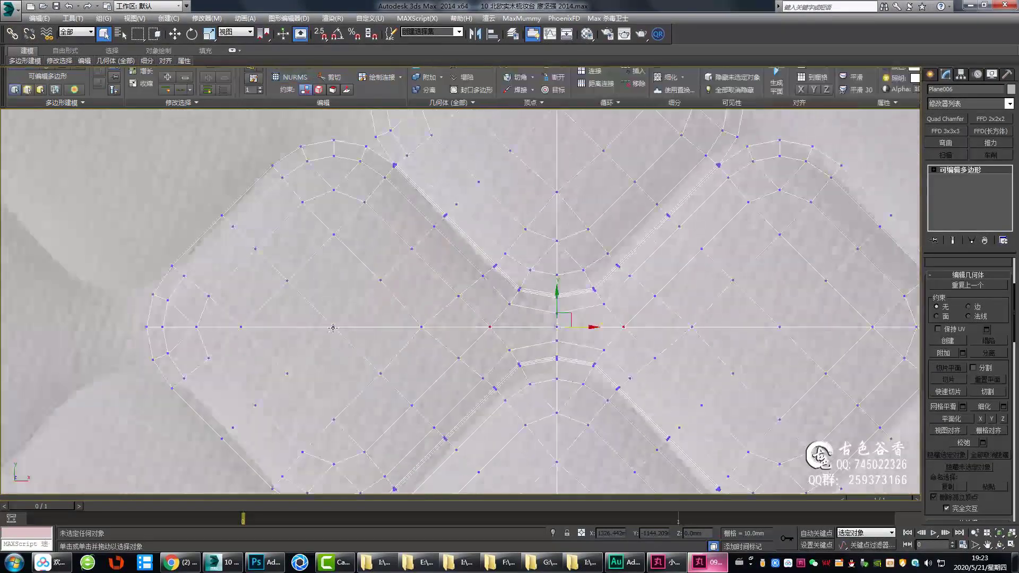
pyautogui.press('4')
pyautogui.hotkey('ctrl', 'a')
pyautogui.press('p')
pyautogui.scroll(4, 521, 314)
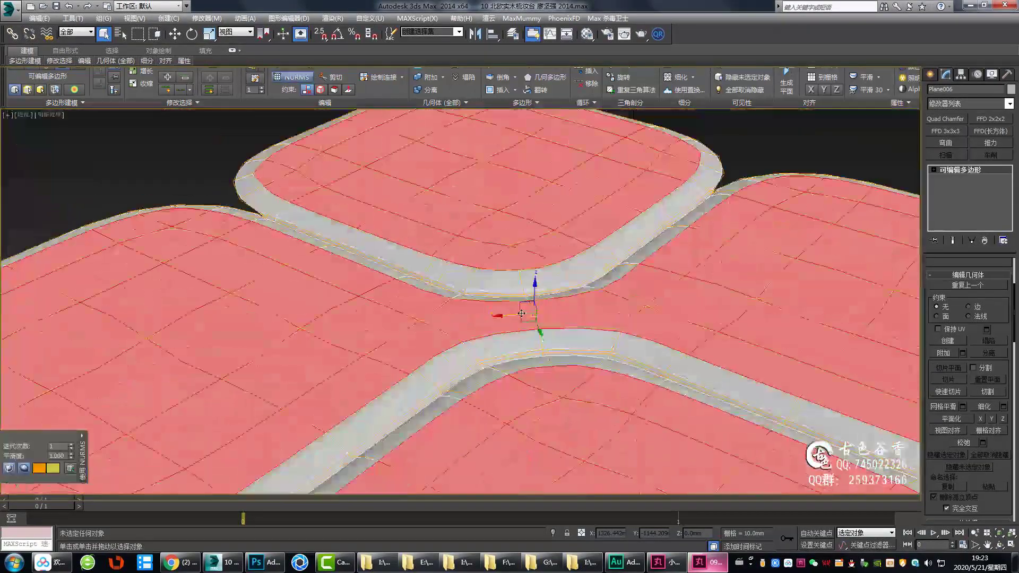
pyautogui.scroll(-5, 522, 314)
pyautogui.press('4')
pyautogui.scroll(3, 521, 314)
# Grow the face selection over the tile border rings, checking front, perspective and top views
pyautogui.press('4')
pyautogui.hotkey('ctrl', 'BackSpace')
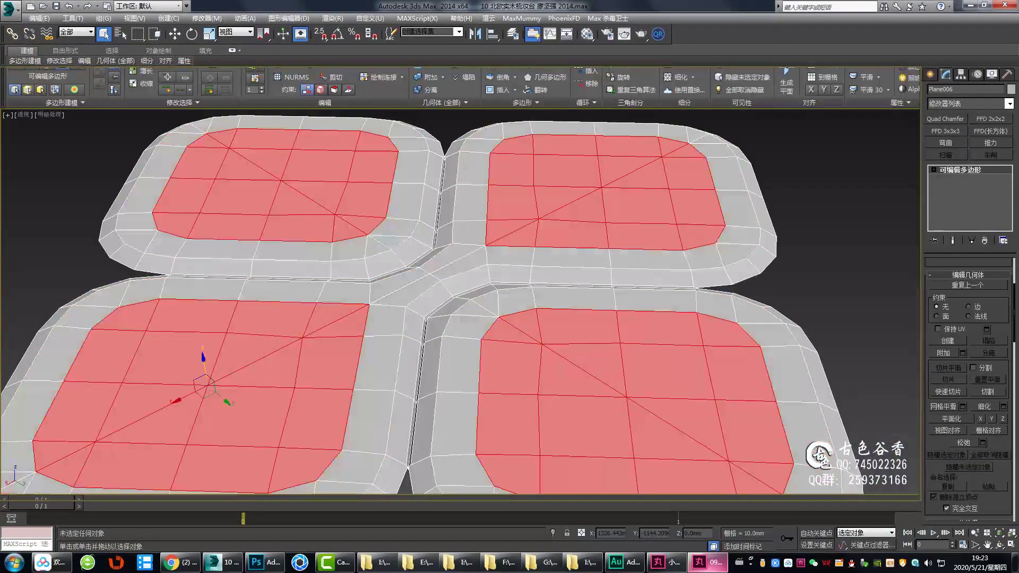
pyautogui.press('f')
pyautogui.press('p')
pyautogui.hotkey('ctrl', 'pageup')
pyautogui.press('f')
pyautogui.press('p')
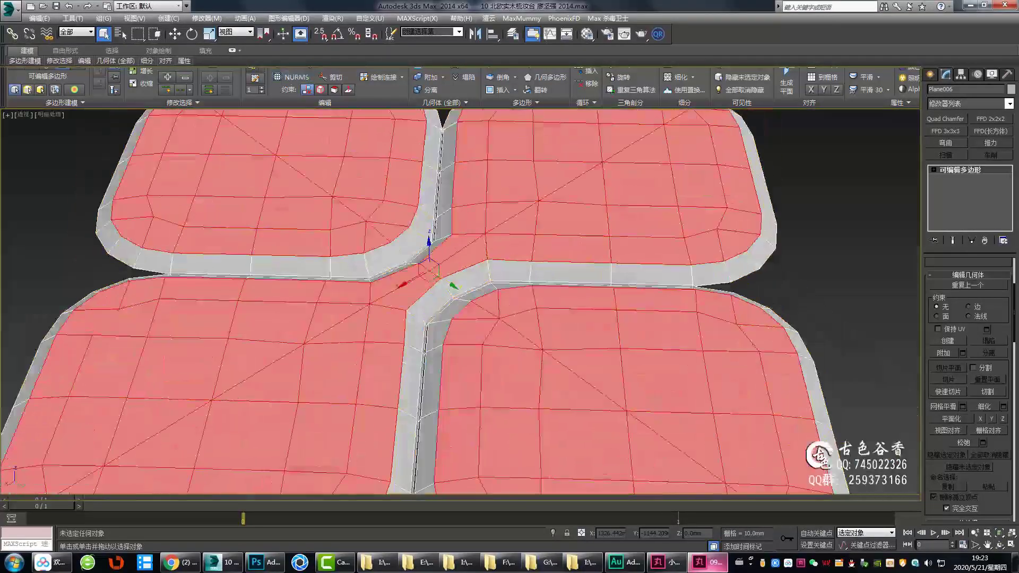
pyautogui.press('f')
pyautogui.press('t')
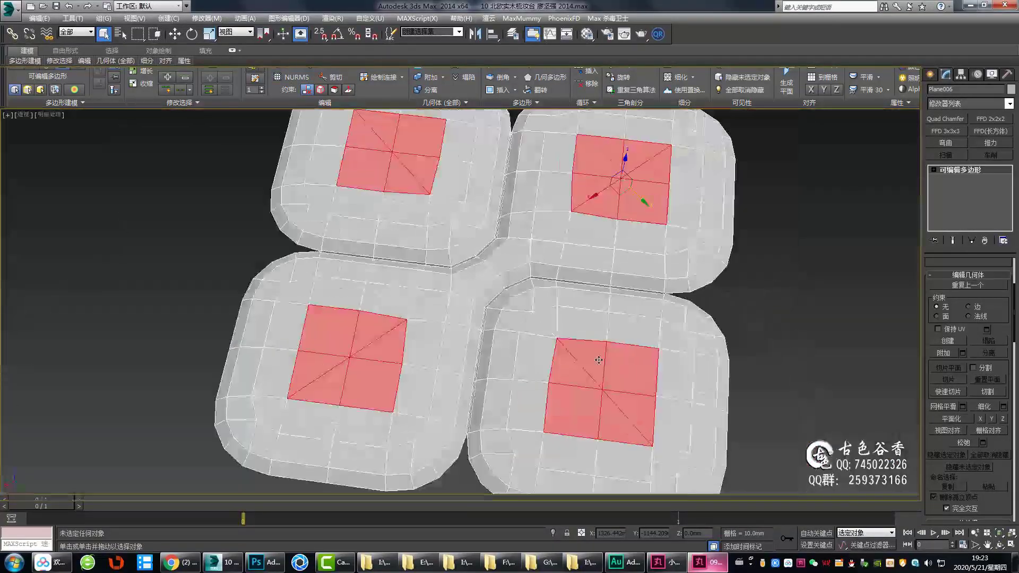
# Select the edge loop around the left tile
pyautogui.press('2')
pyautogui.scroll(5, 498, 370)
pyautogui.moveTo(498, 370); pyautogui.dragTo(487, 362, button='middle')
pyautogui.doubleClick(252, 353)
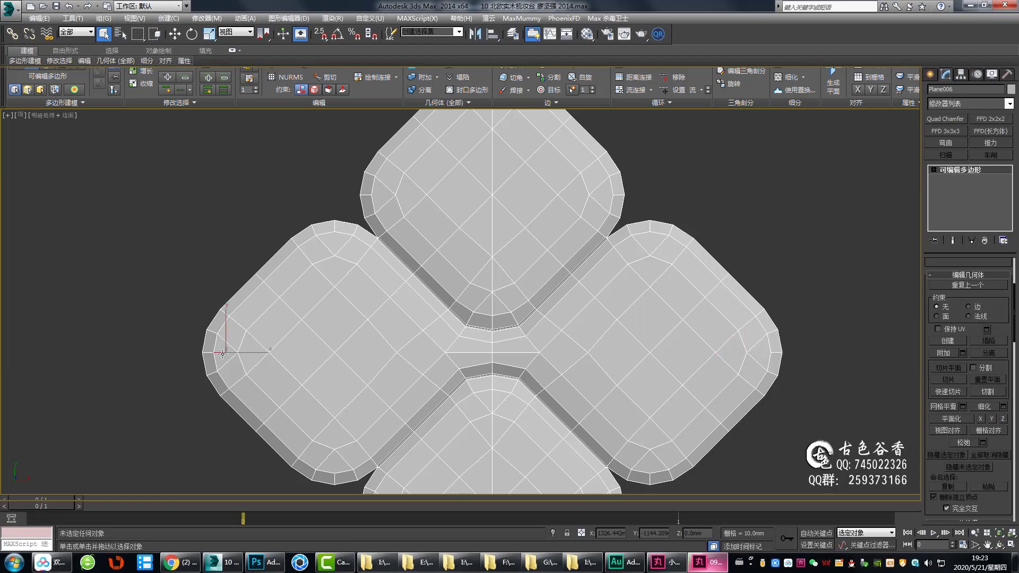
# Pan to bring the lower tile and its diamond-shaped notch into view
pyautogui.moveTo(493, 170); pyautogui.dragTo(505, 281, button='middle')
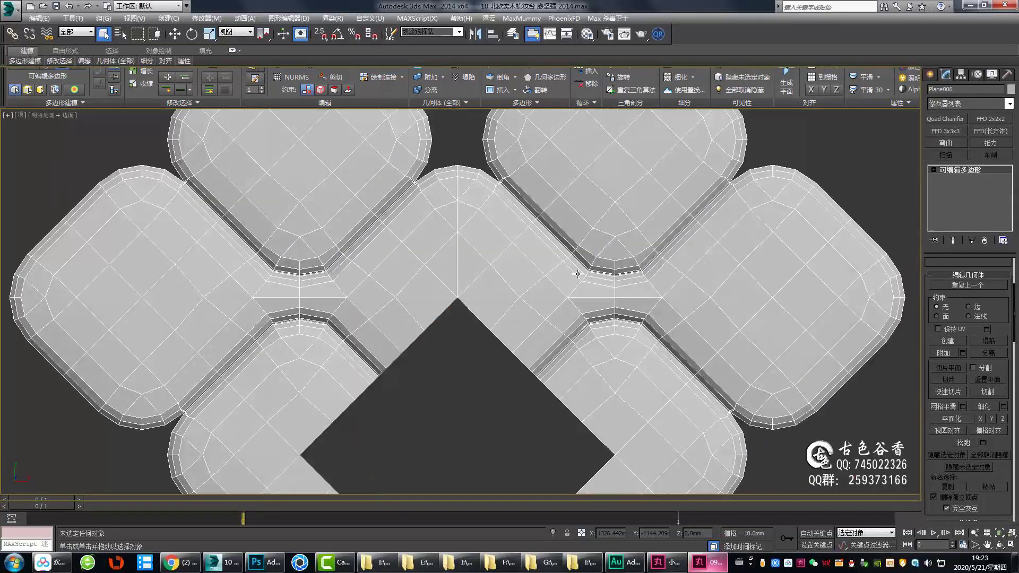
# Detach the selected faces and weld the overlapping seam vertices
pyautogui.click(545, 291)
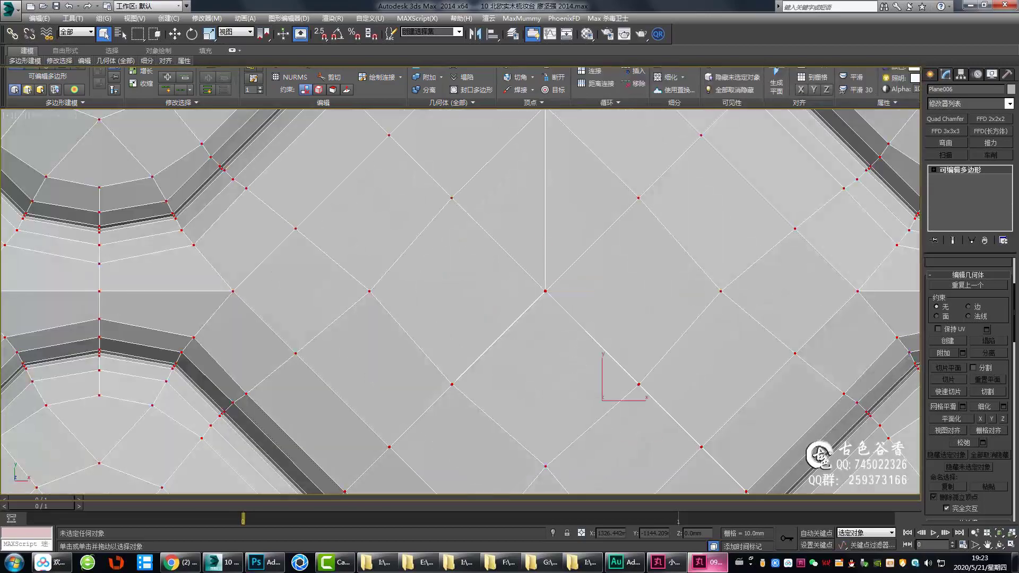
pyautogui.scroll(10, 466, 236)
pyautogui.click(466, 344)
pyautogui.scroll(-5, 509, 335)
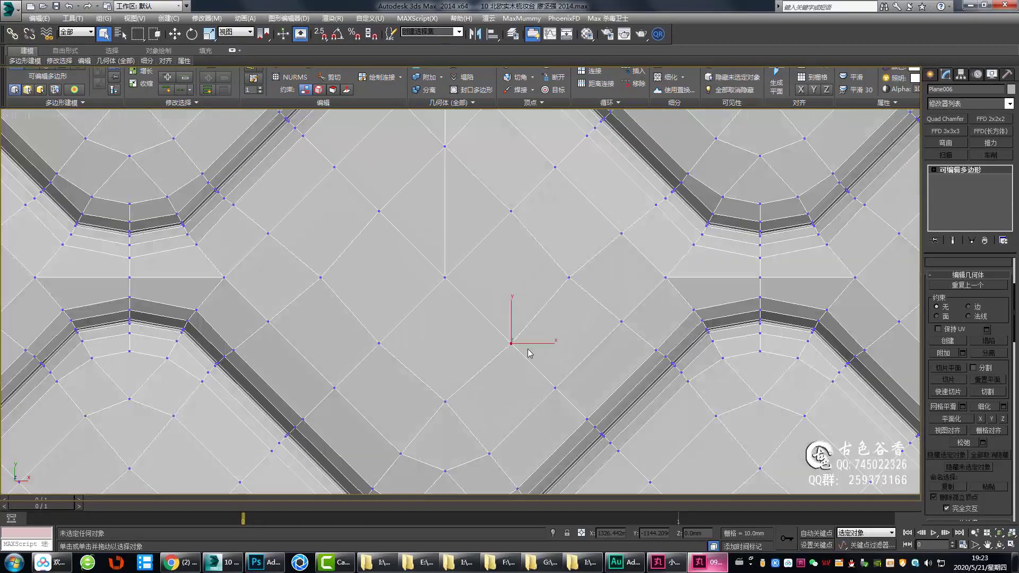
pyautogui.scroll(3, 540, 329)
pyautogui.scroll(3, 572, 346)
pyautogui.scroll(-5, 572, 346)
# Isolate the tiled plane and zoom around to inspect the upper grooved tiles
pyautogui.hotkey('alt', 'q')
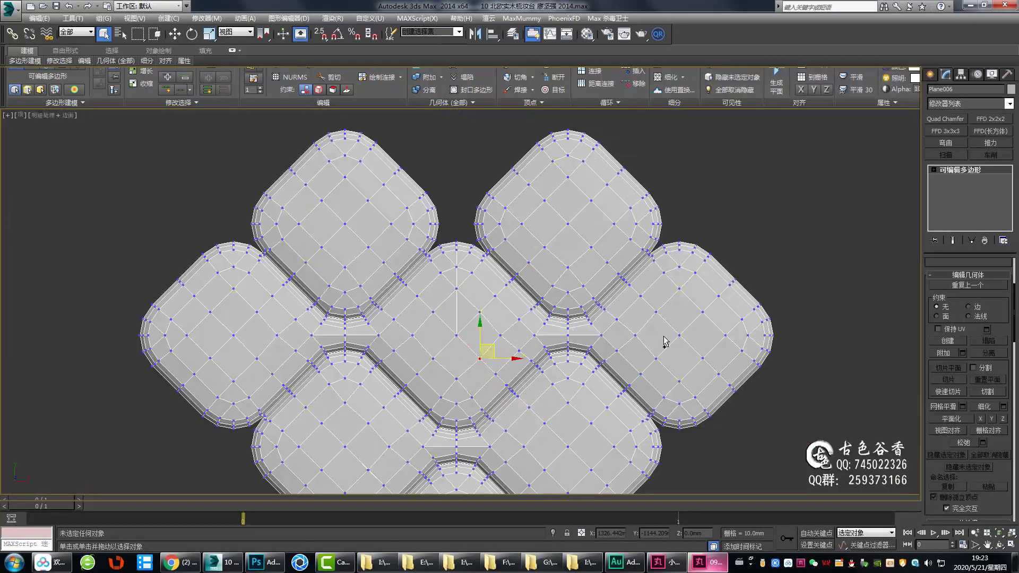
pyautogui.scroll(2, 757, 221)
pyautogui.scroll(5, 569, 288)
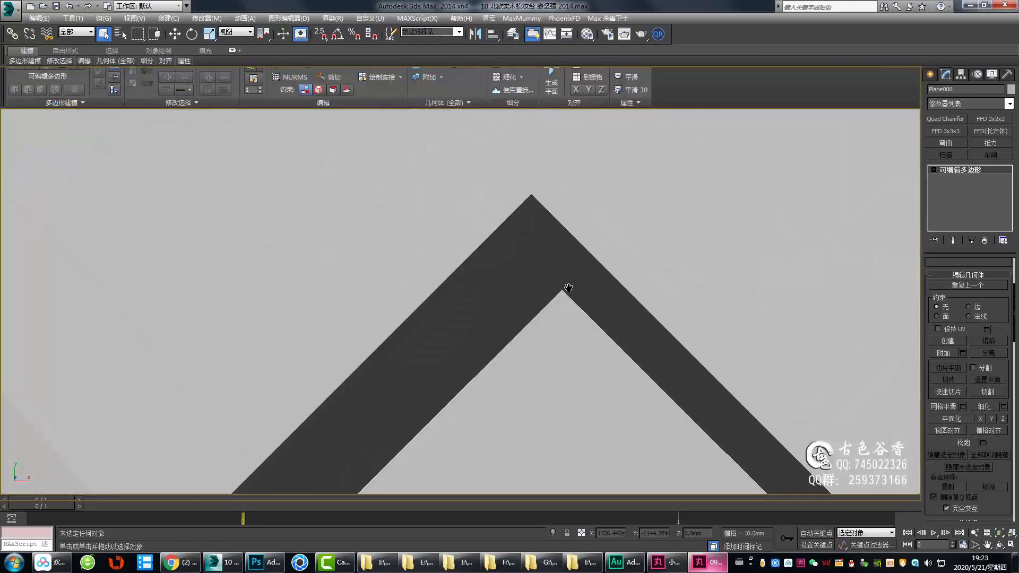
pyautogui.scroll(4, 635, 298)
pyautogui.scroll(-8, 635, 298)
pyautogui.scroll(5, 558, 276)
pyautogui.scroll(-2, 478, 278)
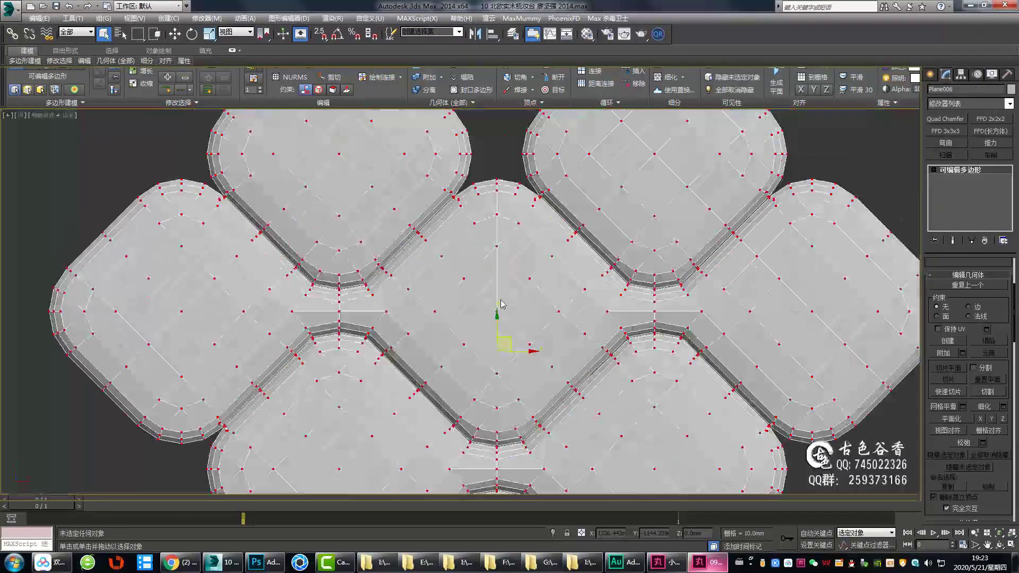
pyautogui.scroll(2, 453, 277)
pyautogui.scroll(-8, 691, 269)
pyautogui.scroll(6, 610, 292)
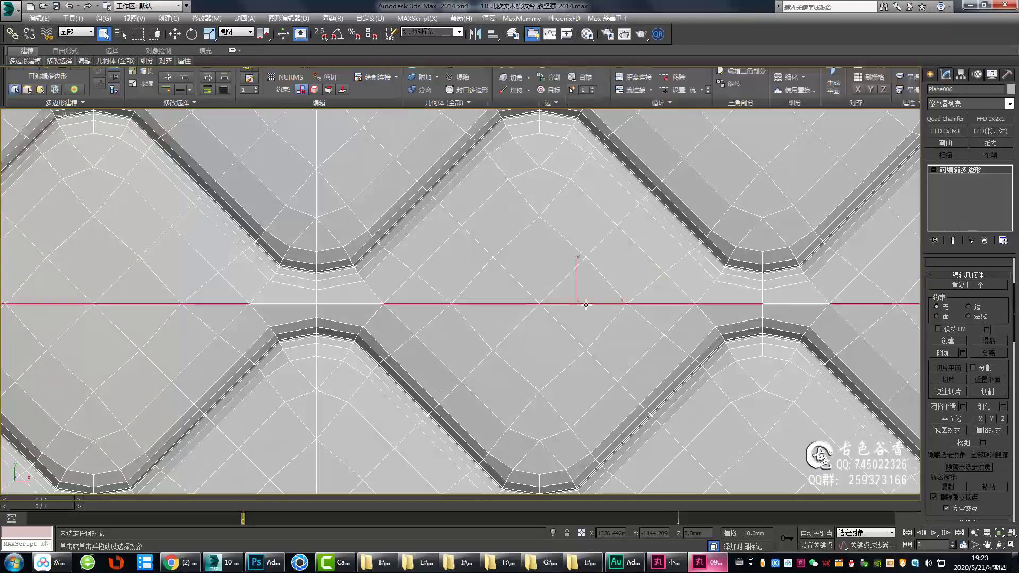
pyautogui.scroll(-1, 584, 308)
pyautogui.scroll(-6, 543, 320)
pyautogui.scroll(3, 543, 320)
pyautogui.scroll(3, 478, 339)
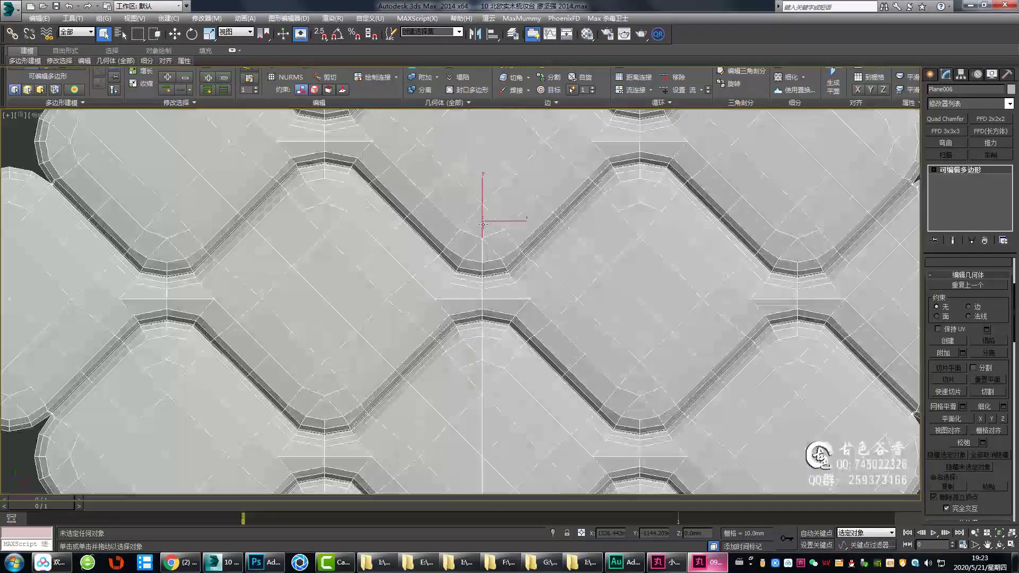
pyautogui.scroll(2, 398, 361)
pyautogui.scroll(3, 372, 370)
pyautogui.scroll(2, 478, 355)
pyautogui.scroll(-5, 557, 342)
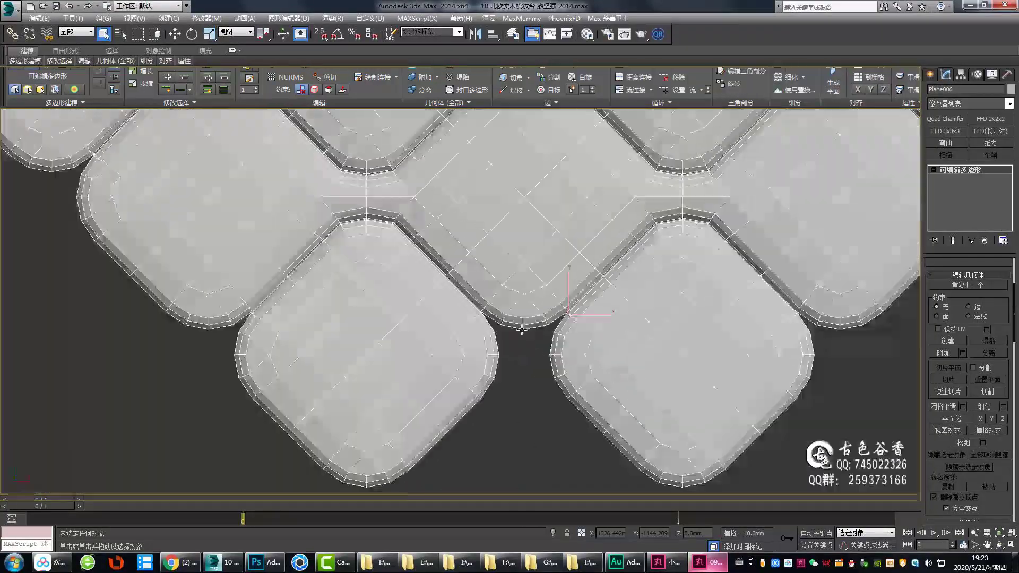
pyautogui.scroll(-2, 584, 329)
pyautogui.scroll(1, 631, 305)
pyautogui.scroll(-4, 631, 305)
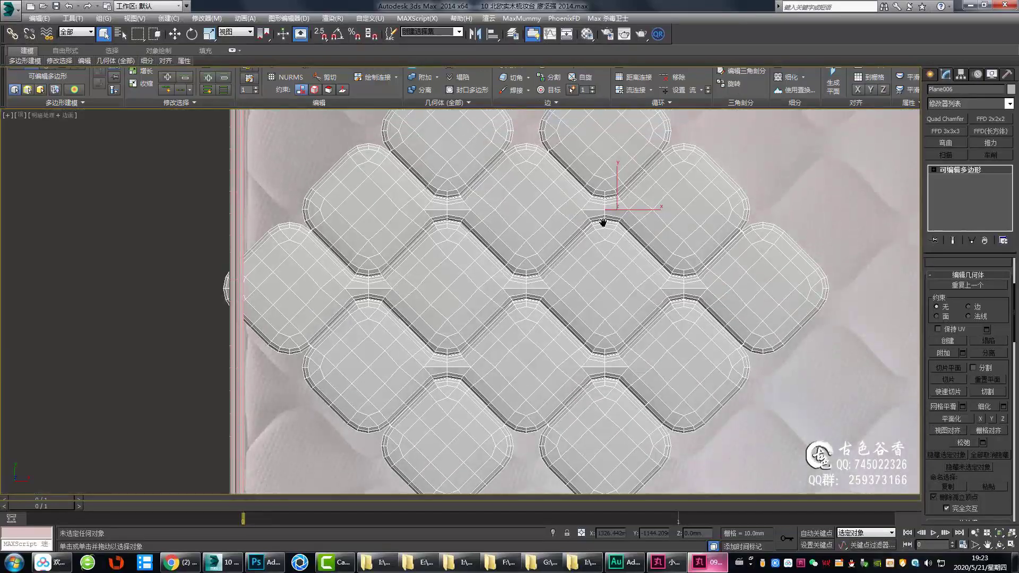
pyautogui.scroll(1, 600, 221)
pyautogui.moveTo(619, 269); pyautogui.dragTo(578, 318, button='middle')
pyautogui.scroll(4, 463, 364)
pyautogui.scroll(-2, 472, 364)
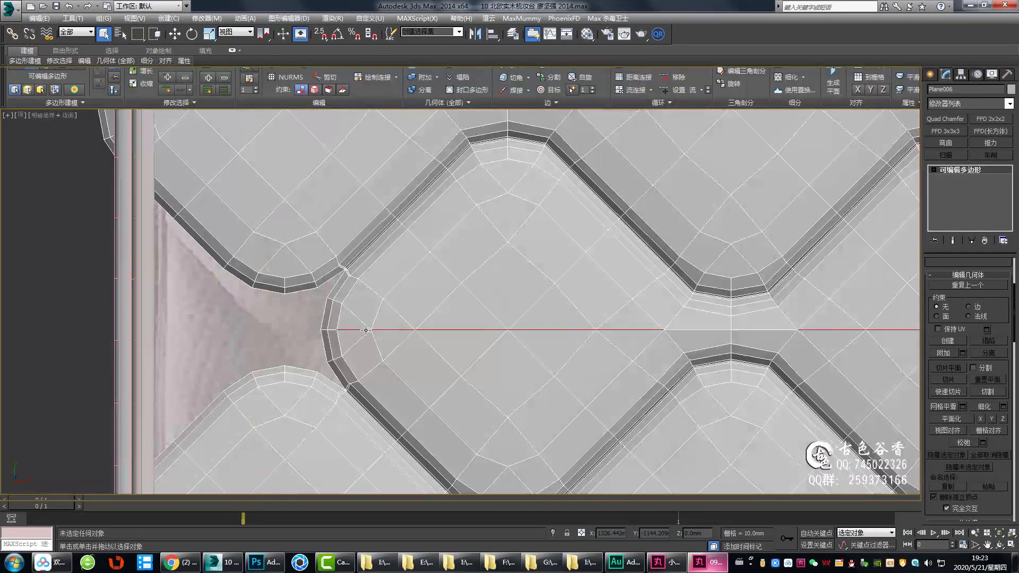
pyautogui.scroll(-1, 485, 362)
# Switch to vertex level and zoom out from the seam vertex close-up
pyautogui.press('1')
pyautogui.scroll(8, 812, 372)
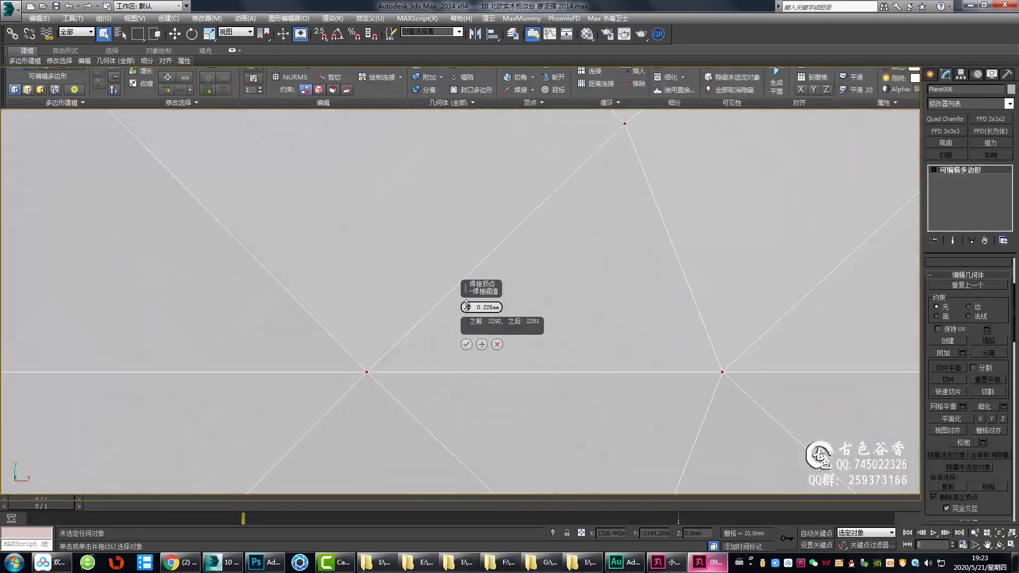
pyautogui.scroll(-8, 666, 218)
pyautogui.scroll(3, 609, 288)
pyautogui.scroll(-2, 596, 250)
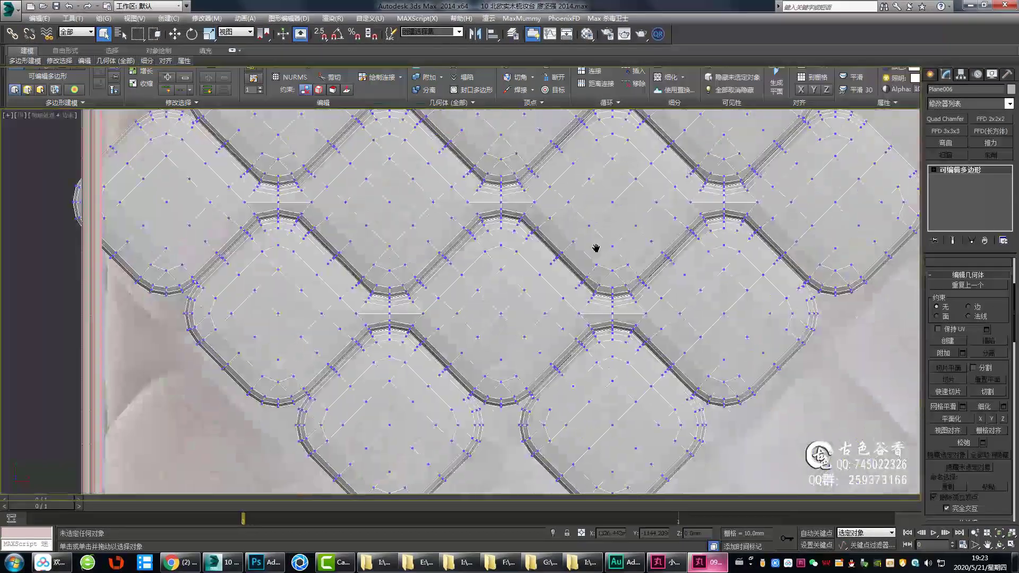
pyautogui.scroll(-2, 405, 328)
pyautogui.scroll(-4, 586, 303)
# Select the first set of seam edge loops on the tile panel in Edge mode
pyautogui.press('1')
pyautogui.scroll(4, 728, 306)
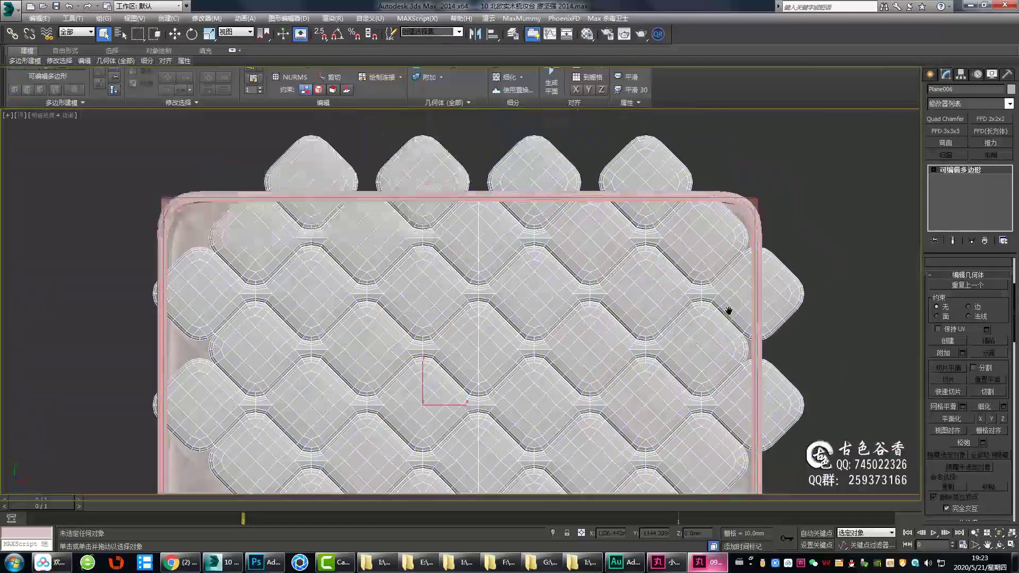
pyautogui.scroll(3, 438, 221)
pyautogui.press('2')
pyautogui.scroll(3, 591, 345)
pyautogui.scroll(-1, 576, 243)
pyautogui.scroll(2, 462, 298)
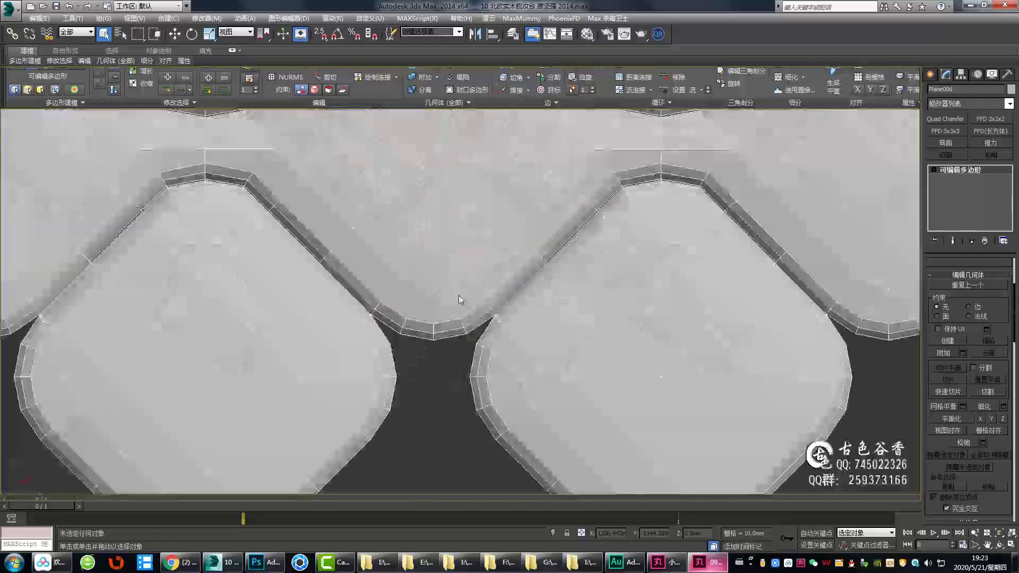
pyautogui.scroll(-6, 623, 324)
pyautogui.scroll(4, 623, 325)
pyautogui.scroll(-2, 505, 268)
pyautogui.scroll(-2, 505, 268)
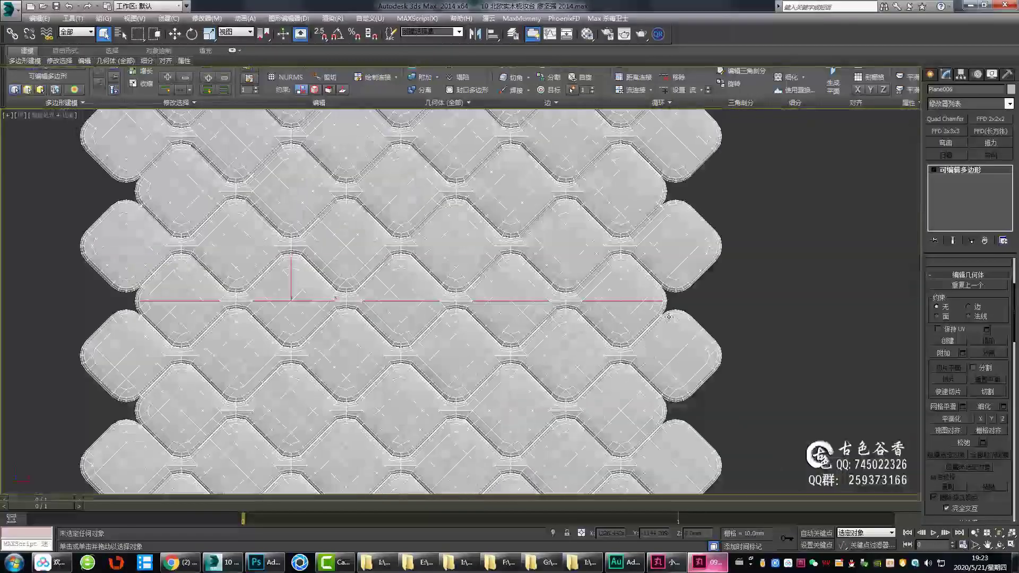
pyautogui.scroll(4, 99, 278)
pyautogui.scroll(4, 616, 343)
pyautogui.scroll(-5, 497, 308)
pyautogui.press('2')
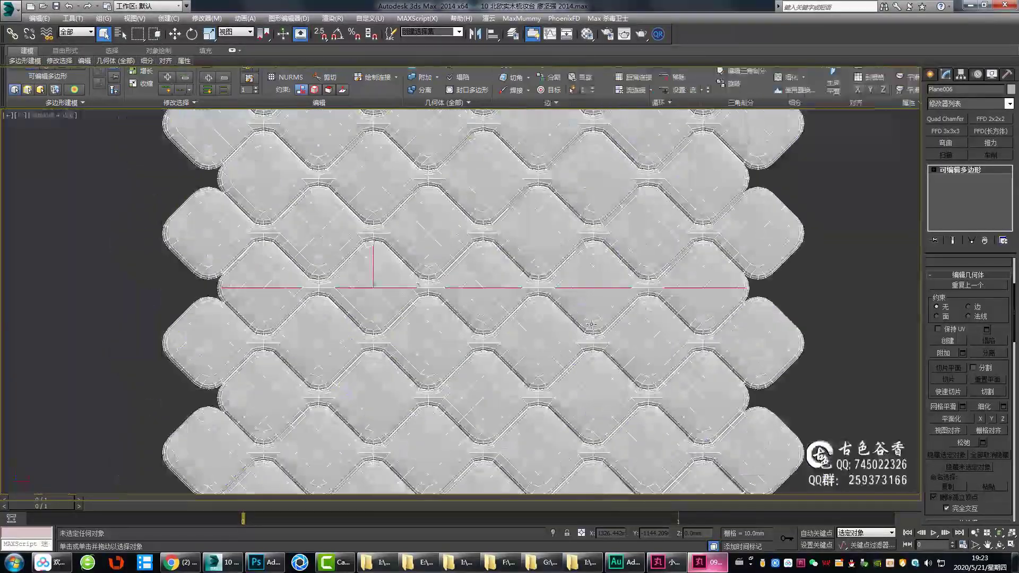
pyautogui.scroll(-2, 580, 303)
pyautogui.scroll(2, 566, 270)
# Weld the doubled vertices along the selected seams in a first pass
pyautogui.press('2')
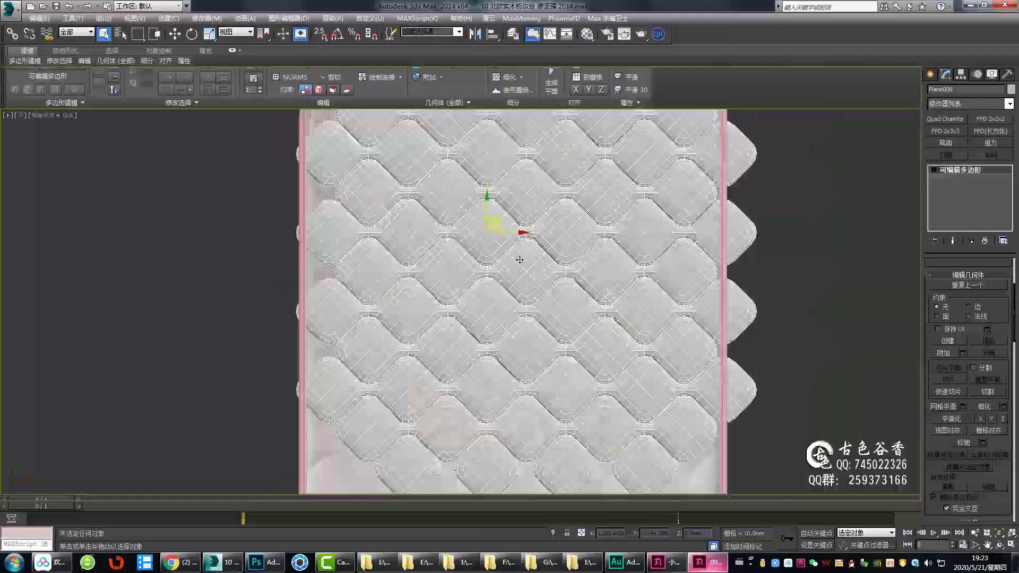
pyautogui.scroll(-2, 484, 306)
pyautogui.scroll(-2, 461, 310)
pyautogui.scroll(5, 494, 297)
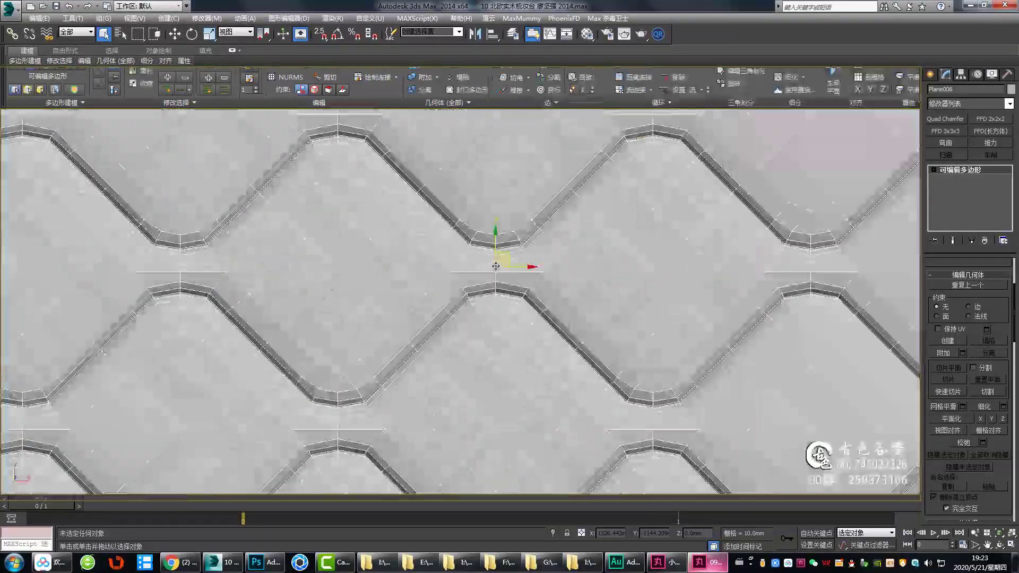
pyautogui.scroll(-3, 573, 317)
pyautogui.scroll(5, 574, 317)
pyautogui.press('2')
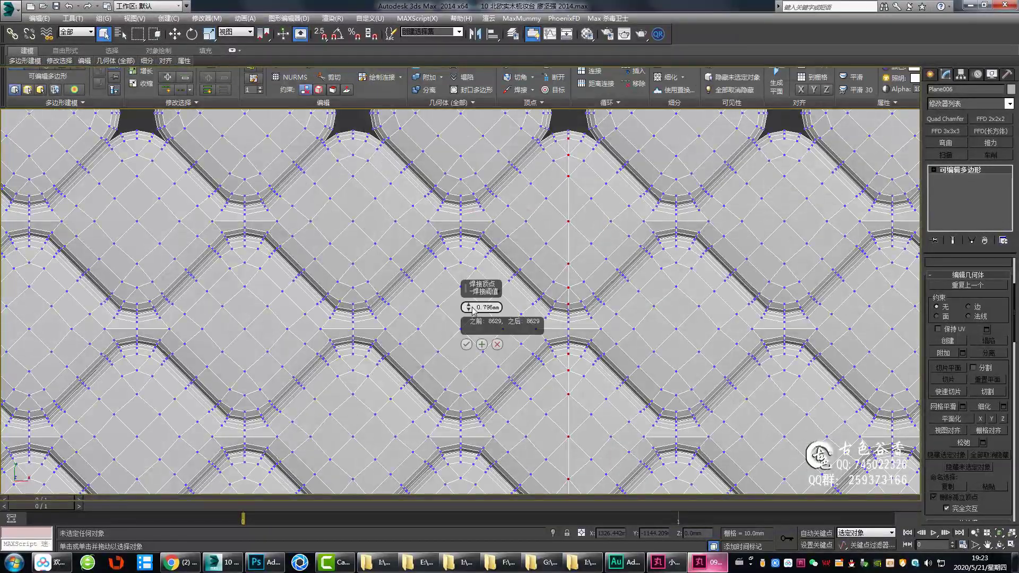
pyautogui.click(466, 344)
pyautogui.scroll(-5, 567, 307)
pyautogui.scroll(2, 568, 308)
pyautogui.scroll(4, 568, 308)
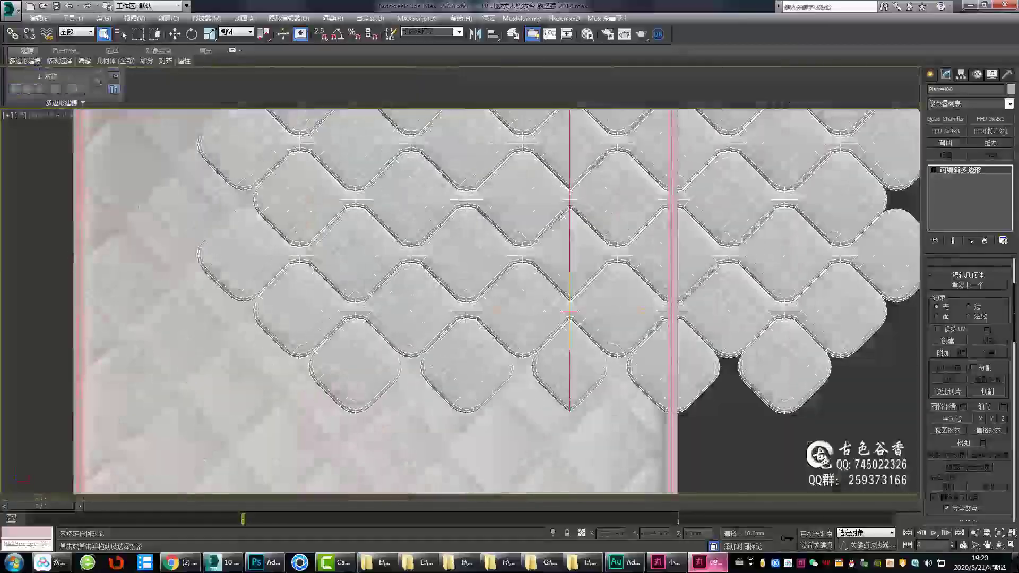
pyautogui.scroll(-3, 570, 311)
pyautogui.scroll(3, 531, 314)
# Weld the remaining seam vertices at 0.1 mm, bringing 15230 vertices down to 15207
pyautogui.press('1')
pyautogui.scroll(4, 482, 314)
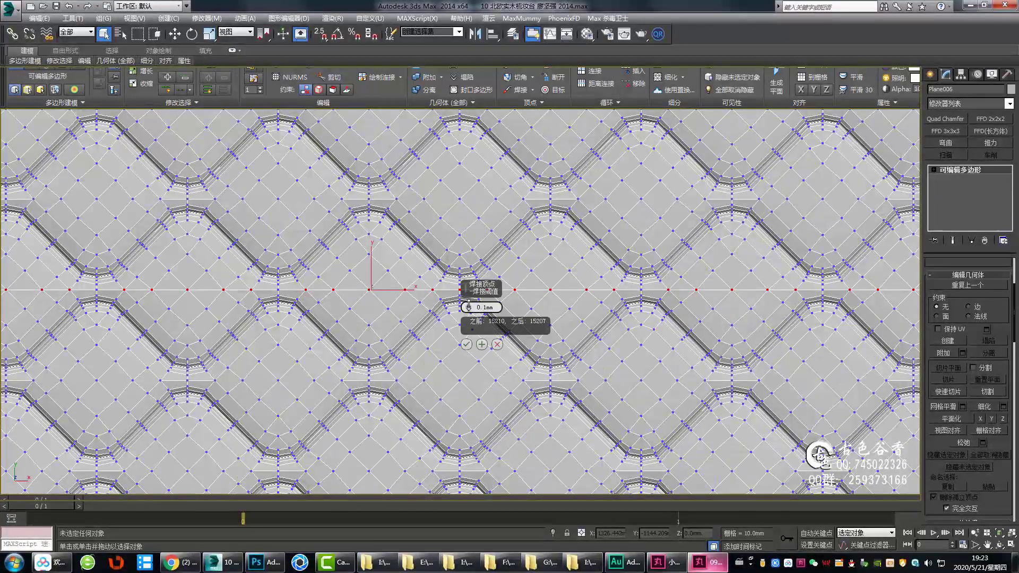
pyautogui.press('2')
pyautogui.scroll(3, 160, 288)
pyautogui.scroll(-5, 544, 283)
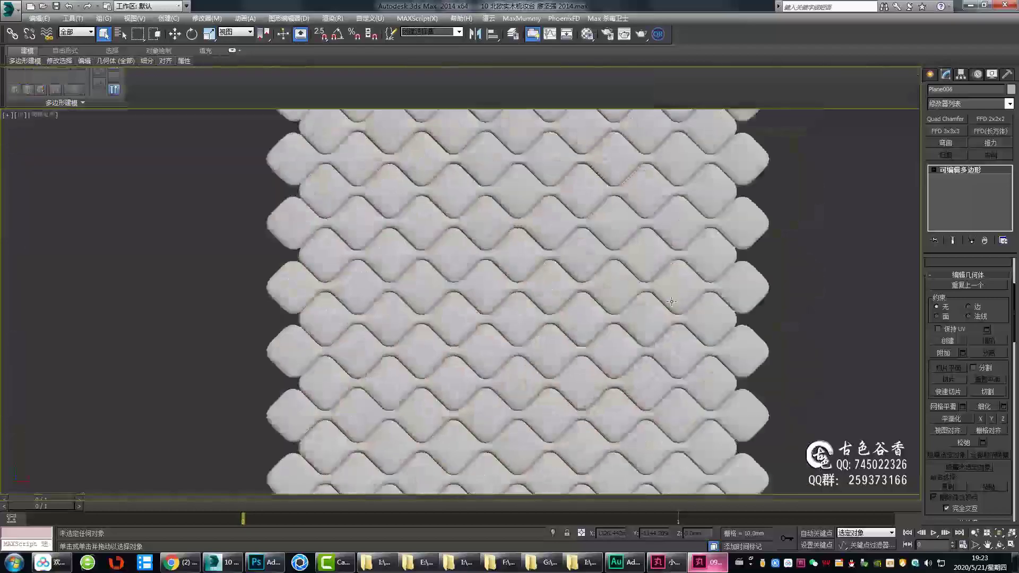
pyautogui.scroll(4, 671, 301)
# Maximize the viewport and pan across the quilted tile pattern
pyautogui.scroll(-1, 584, 289)
pyautogui.scroll(2, 499, 276)
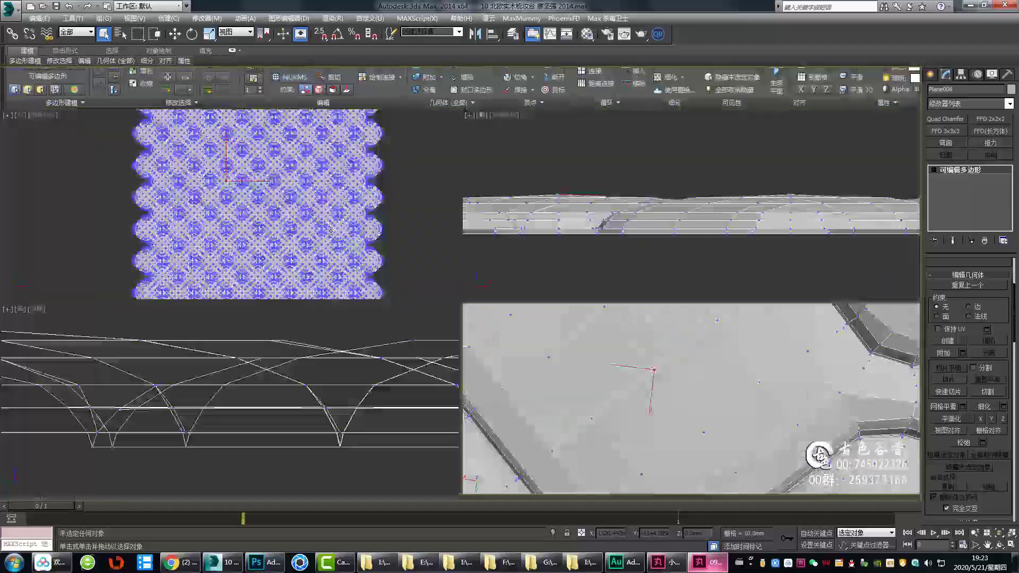
pyautogui.hotkey('alt', 'w')
pyautogui.scroll(3, 349, 306)
pyautogui.scroll(-4, 651, 307)
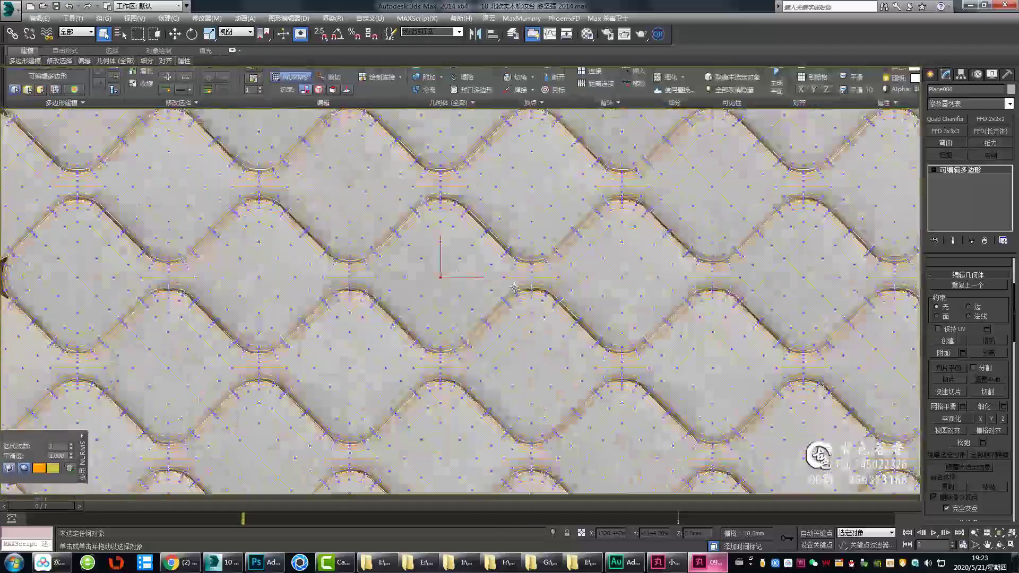
pyautogui.scroll(1, 645, 239)
pyautogui.scroll(1, 341, 295)
pyautogui.scroll(1, 616, 303)
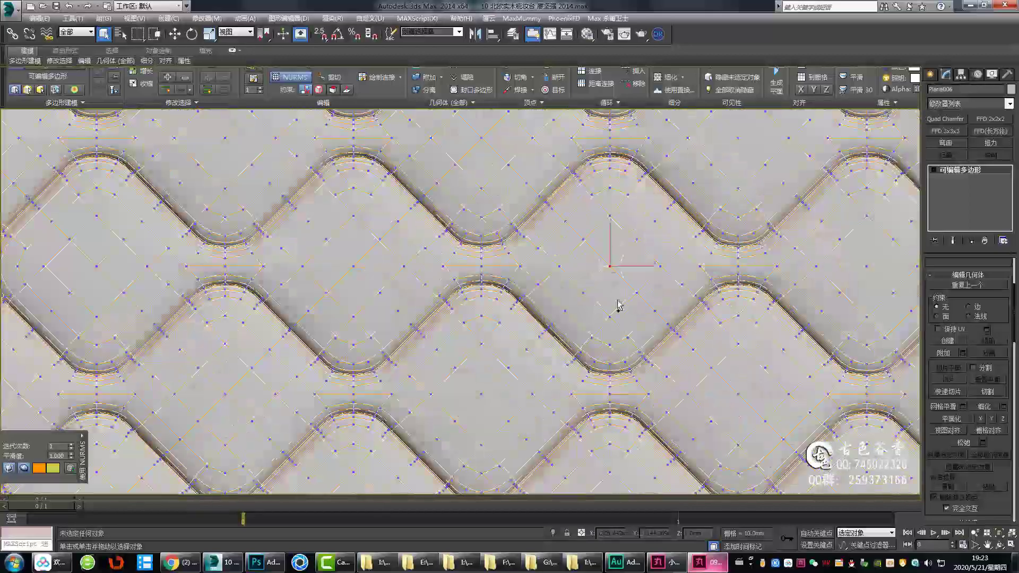
pyautogui.scroll(-2, 500, 313)
pyautogui.scroll(1, 503, 342)
pyautogui.moveTo(502, 342); pyautogui.dragTo(609, 312, button='middle')
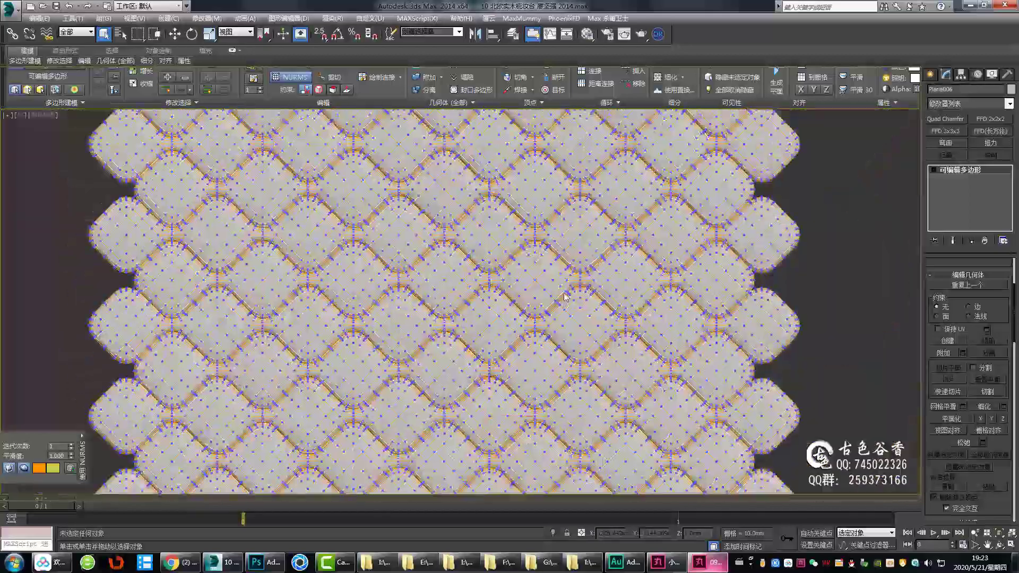
# Preview the tile panel with NURMS smoothing from edge level
pyautogui.press('1')
pyautogui.scroll(5, 540, 281)
pyautogui.scroll(-2, 552, 289)
pyautogui.press('2')
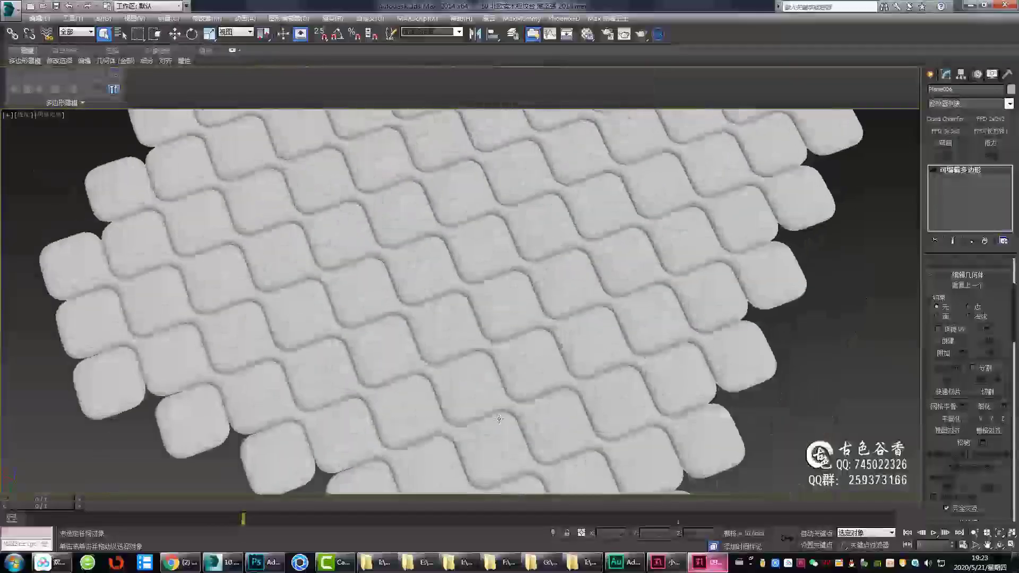
pyautogui.scroll(6, 573, 300)
pyautogui.scroll(2, 583, 306)
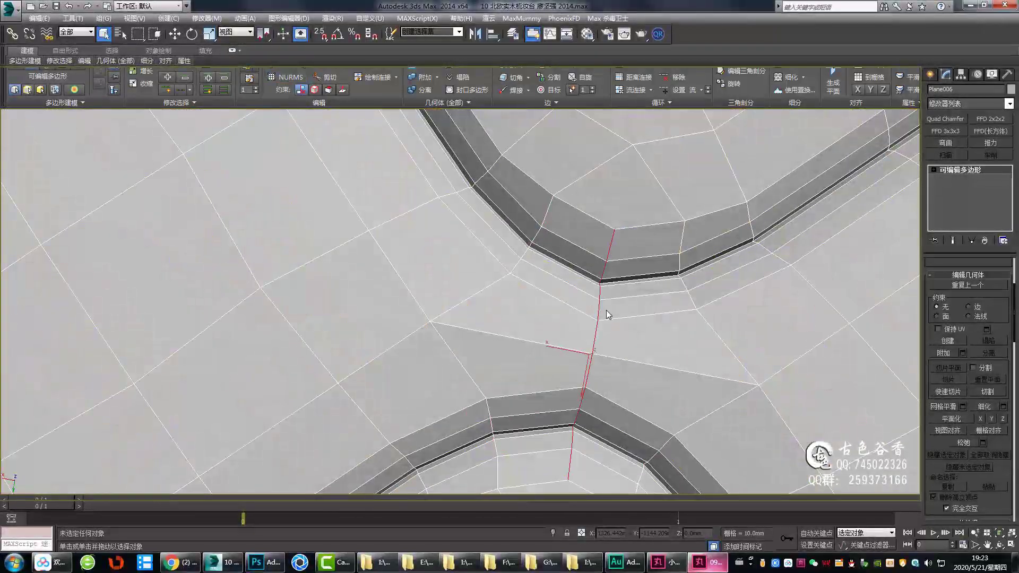
pyautogui.scroll(-10, 608, 315)
pyautogui.press('2')
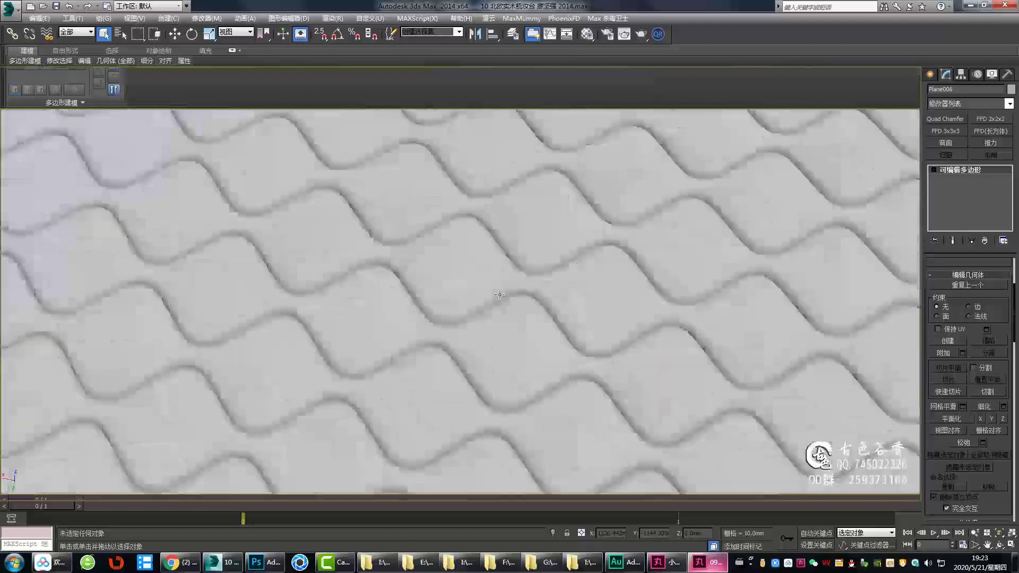
# Select the alternating diamond faces and position the panel over the mattress top plane
pyautogui.press('4')
pyautogui.scroll(3, 463, 341)
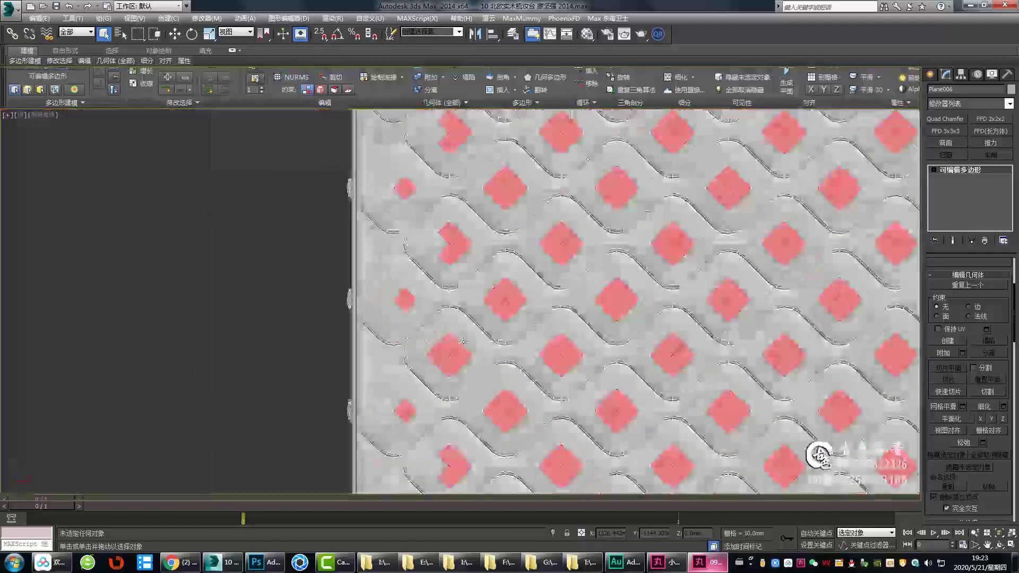
pyautogui.keyDown('alt'); pyautogui.moveTo(386, 277); pyautogui.dragTo(731, 390, button='middle'); pyautogui.keyUp('alt')
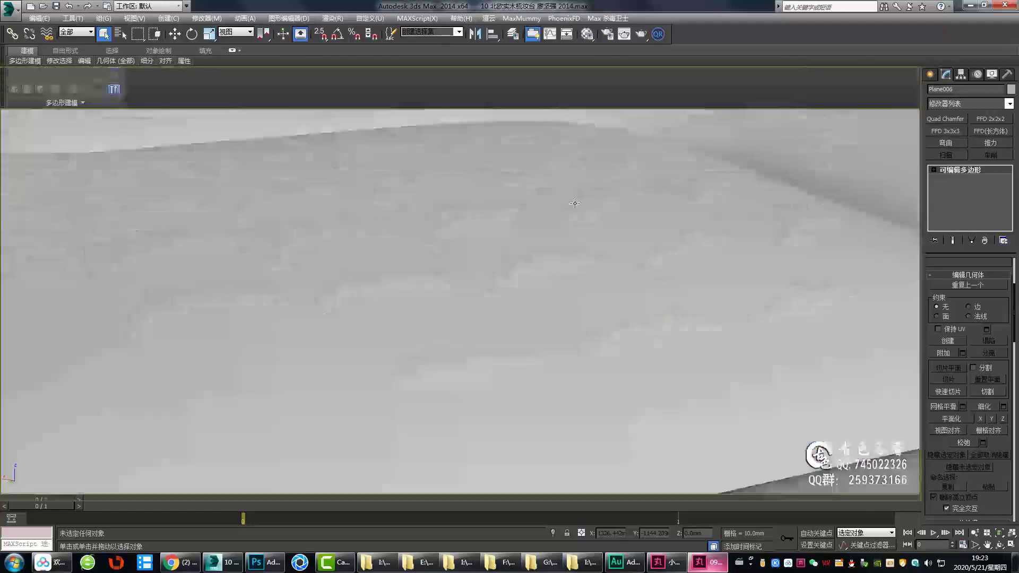
pyautogui.scroll(3, 620, 317)
pyautogui.scroll(2, 620, 317)
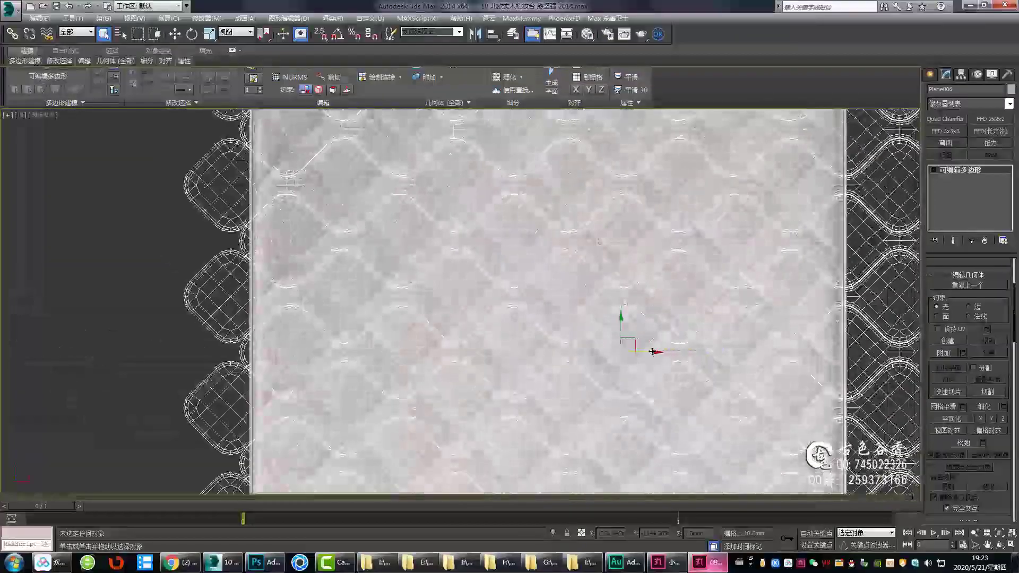
pyautogui.moveTo(620, 317); pyautogui.dragTo(597, 325, button='middle')
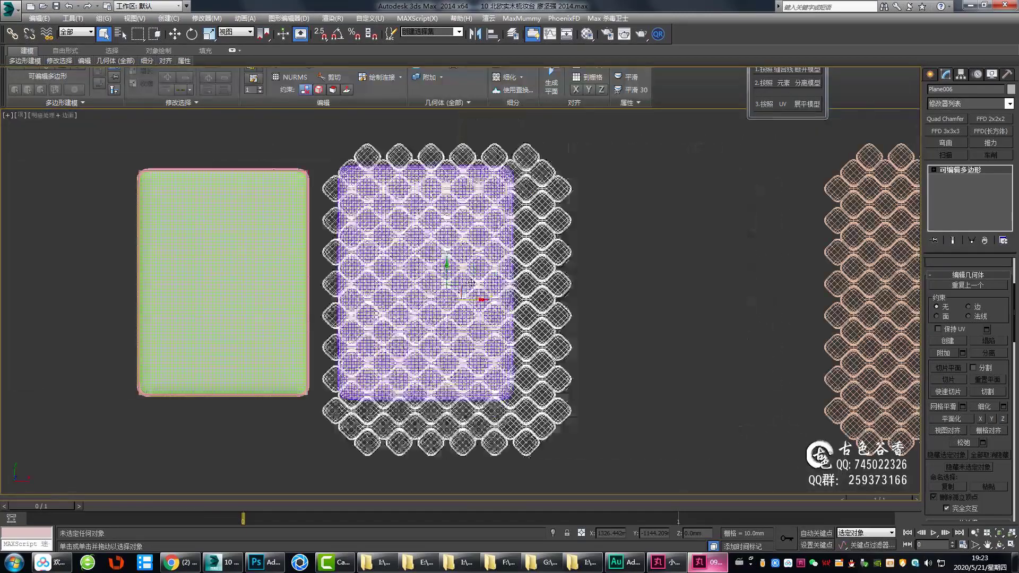
# Puff up the tile panel and trim its outer edge to the rounded mattress-top border
pyautogui.scroll(5, 472, 282)
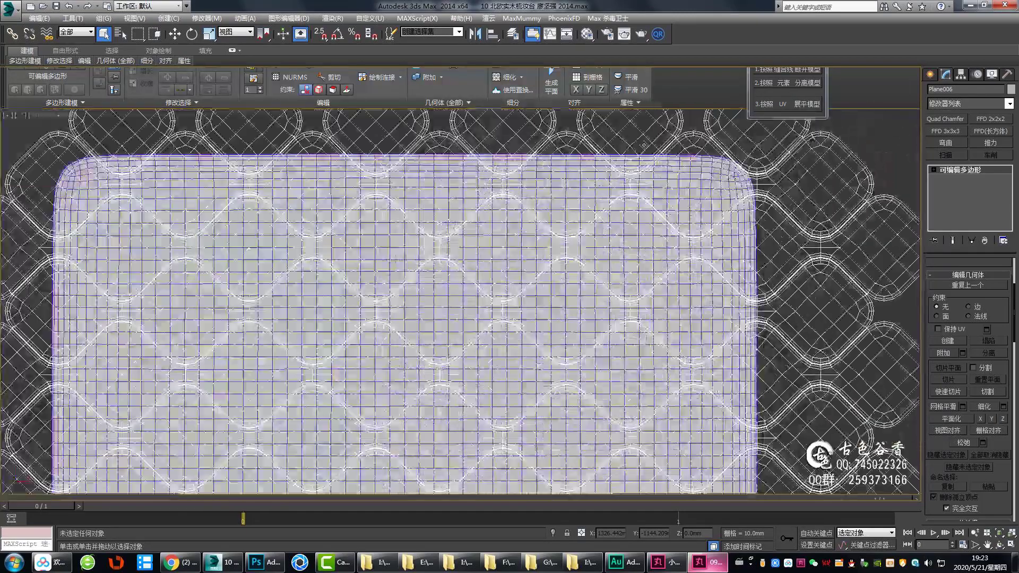
pyautogui.moveTo(472, 283); pyautogui.dragTo(478, 221, button='middle')
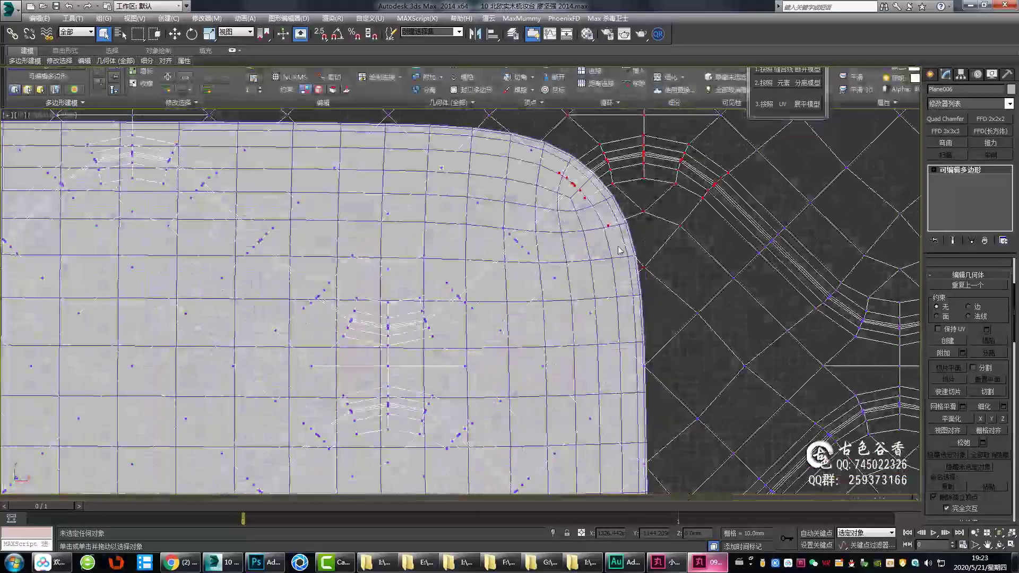
pyautogui.scroll(-3, 618, 250)
pyautogui.scroll(-3, 618, 250)
pyautogui.scroll(-3, 619, 249)
pyautogui.scroll(-3, 618, 248)
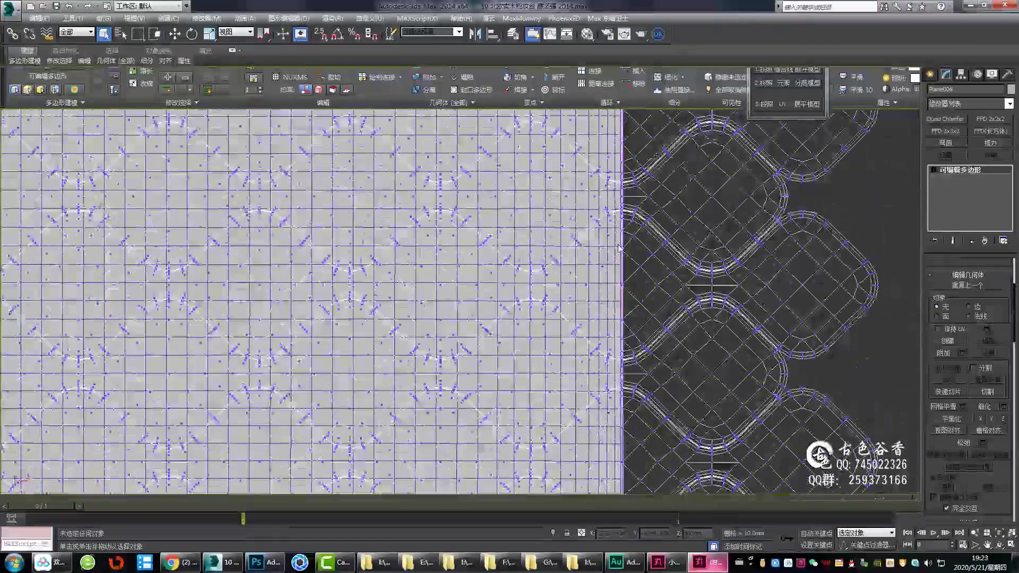
pyautogui.scroll(-3, 618, 248)
pyautogui.scroll(5, 217, 335)
pyautogui.scroll(3, 217, 335)
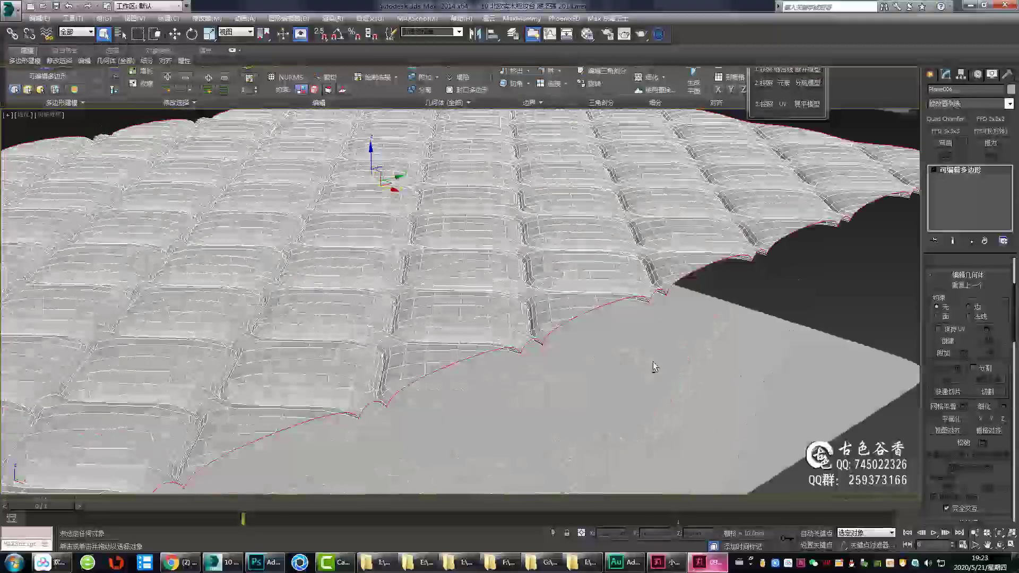
# Enter Vertex mode in Front view to drop the quilt's border onto the rounded top
pyautogui.press('1')
pyautogui.press('f')
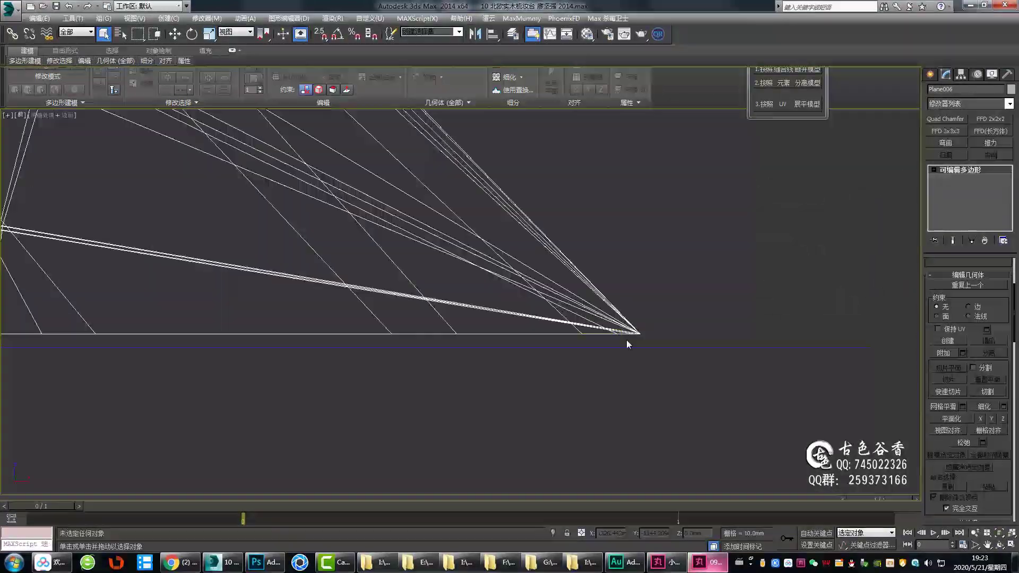
# Orbit to an angled view of the mattress top's border
pyautogui.keyDown('alt'); pyautogui.moveTo(626, 344); pyautogui.dragTo(388, 343, button='middle'); pyautogui.keyUp('alt')
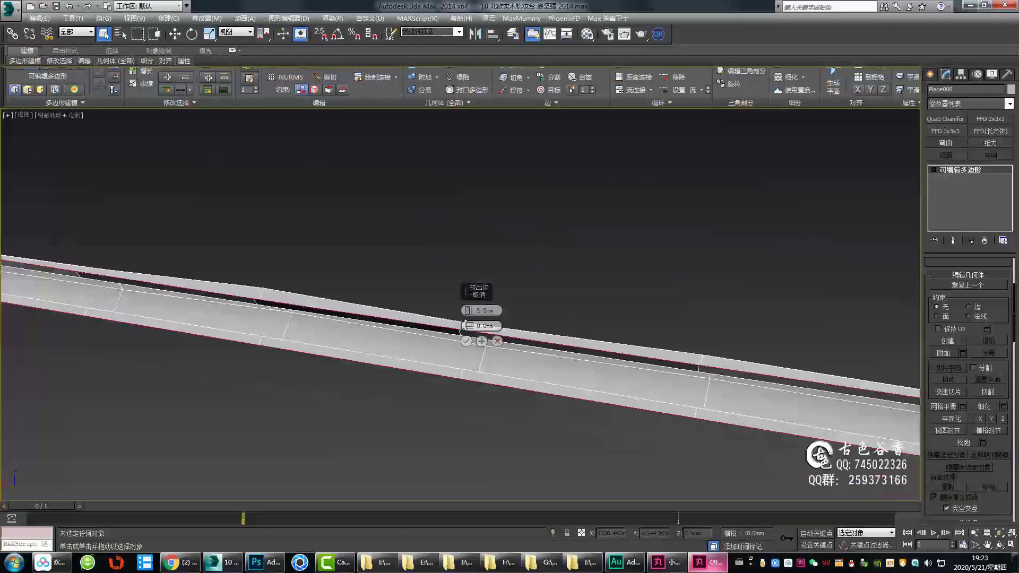
# Zoom in on the mattress rim and select its strip polygons at Polygon level
pyautogui.scroll(5, 465, 324)
pyautogui.moveTo(465, 325); pyautogui.dragTo(349, 334, button='middle')
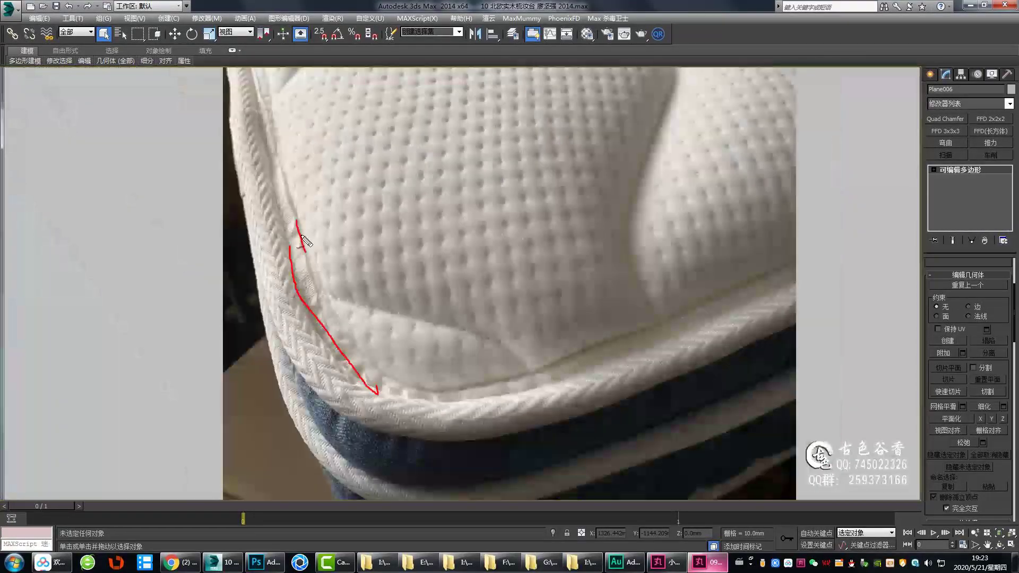
pyautogui.moveTo(516, 356); pyautogui.dragTo(585, 339, button='middle')
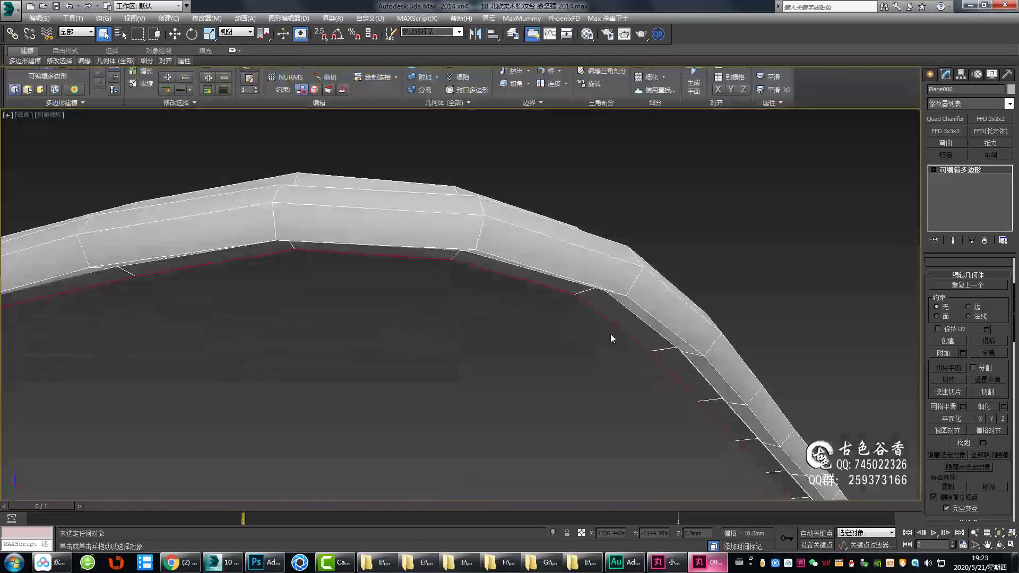
pyautogui.press('4')
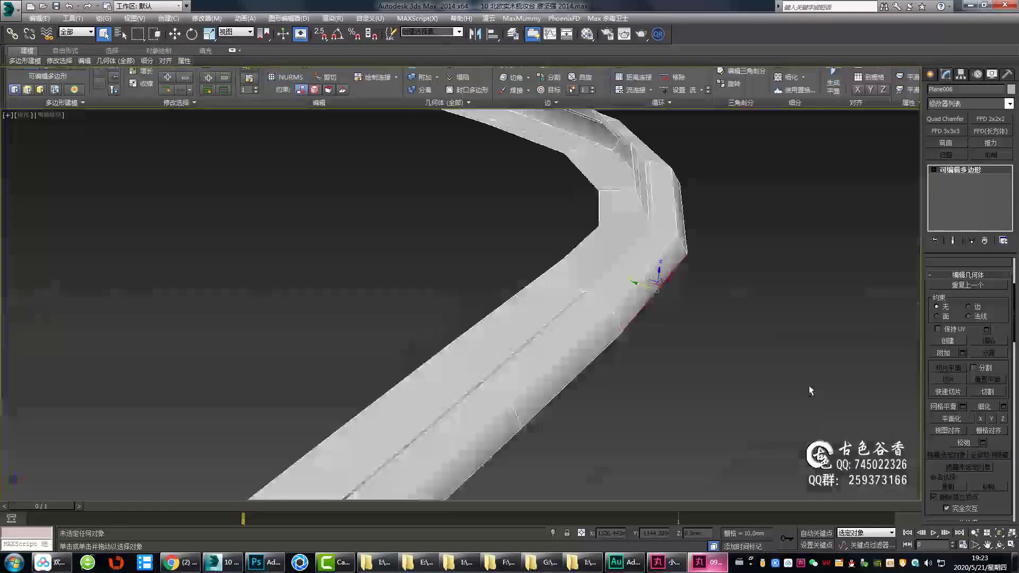
pyautogui.keyDown('alt'); pyautogui.moveTo(809, 386); pyautogui.dragTo(567, 320, button='middle'); pyautogui.keyUp('alt')
# Turn NURMS off on the rim strip and orbit around its corner to inspect it
pyautogui.press('4')
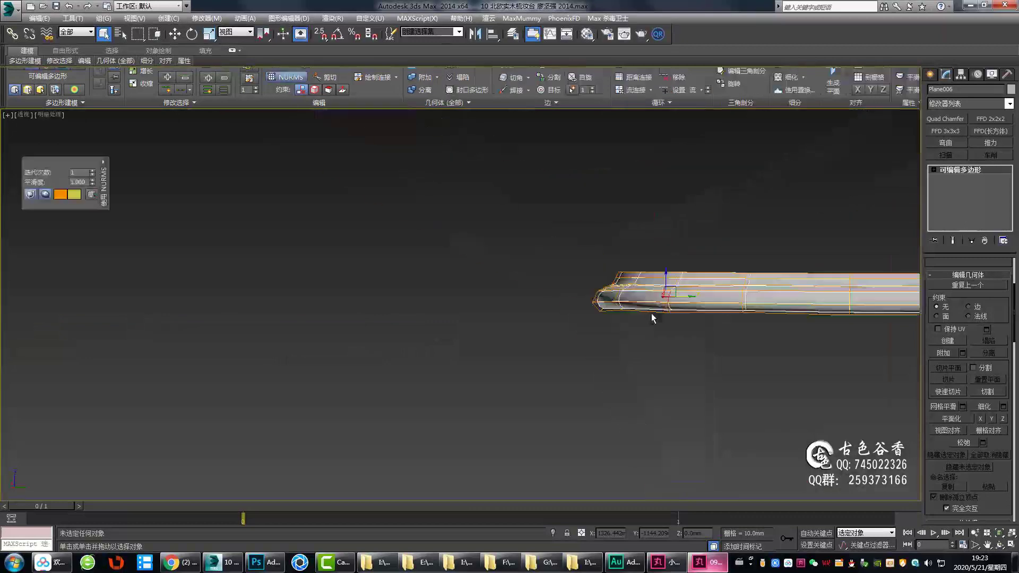
pyautogui.hotkey('ctrl', 'BackSpace')
pyautogui.keyDown('alt'); pyautogui.moveTo(651, 313); pyautogui.dragTo(626, 313, button='middle'); pyautogui.keyUp('alt')
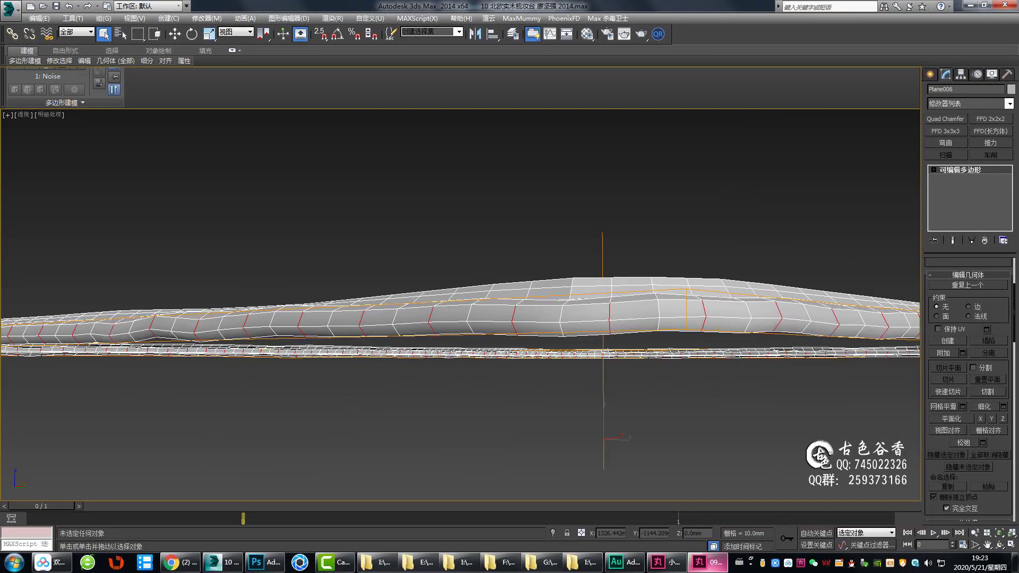
pyautogui.keyDown('alt'); pyautogui.moveTo(637, 329); pyautogui.dragTo(646, 332, button='middle'); pyautogui.keyUp('alt')
pyautogui.keyDown('alt'); pyautogui.moveTo(518, 364); pyautogui.dragTo(536, 393, button='middle'); pyautogui.keyUp('alt')
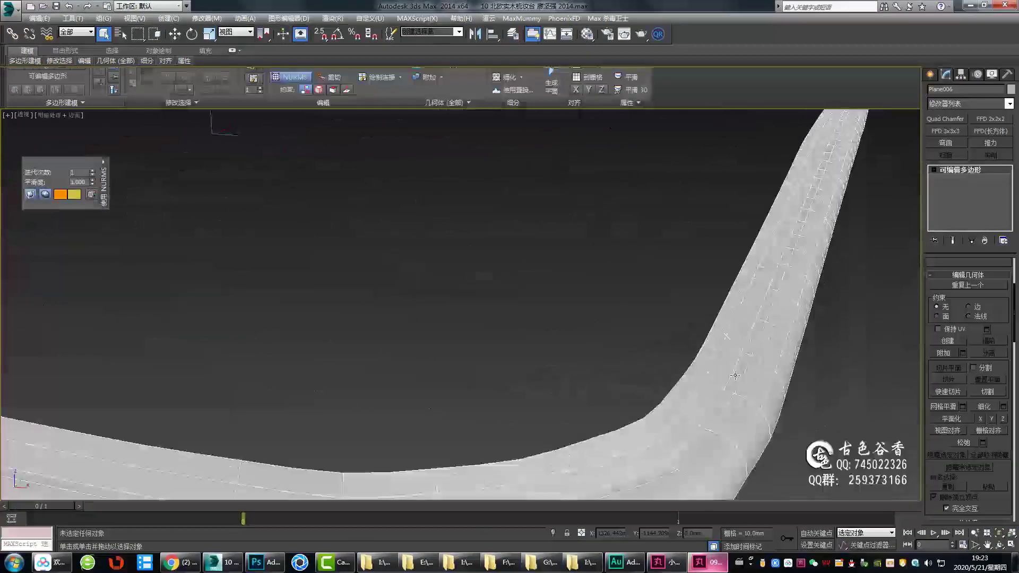
pyautogui.keyDown('alt'); pyautogui.moveTo(562, 425); pyautogui.dragTo(612, 374, button='middle'); pyautogui.keyUp('alt')
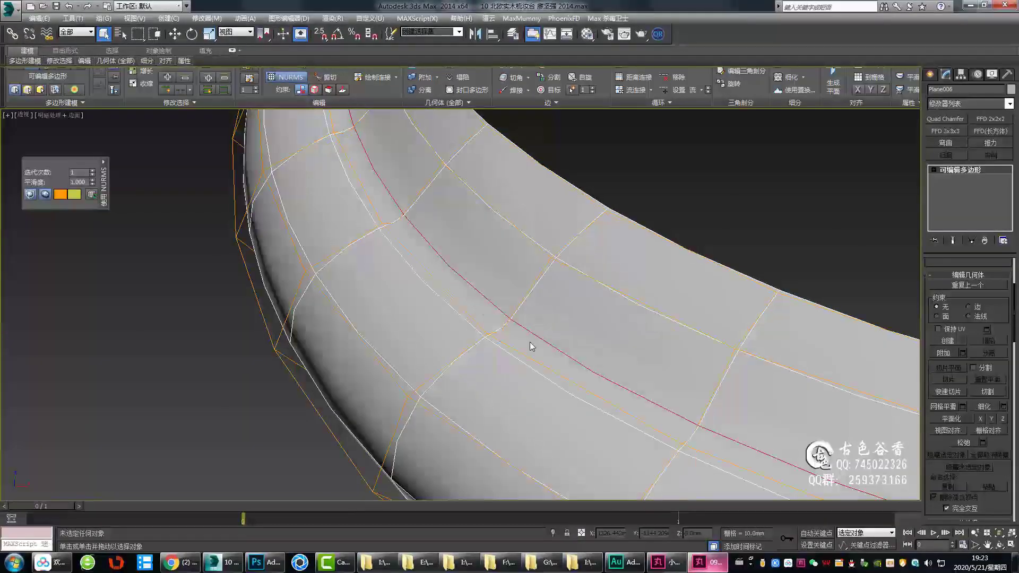
pyautogui.scroll(-5, 372, 353)
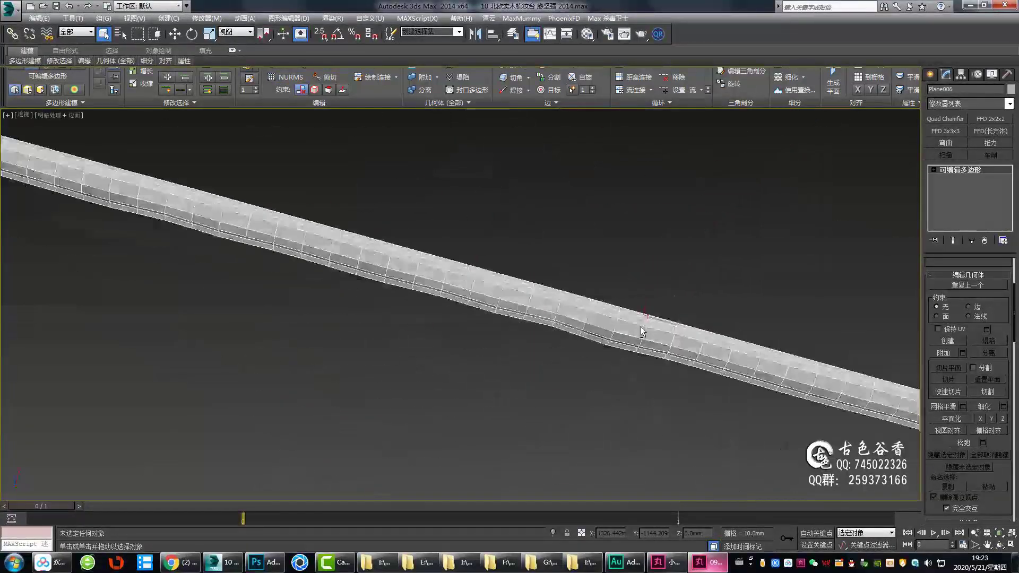
# Orbit along the curved rim to check the selected top edge loop
pyautogui.keyDown('alt'); pyautogui.moveTo(676, 336); pyautogui.dragTo(682, 330, button='middle'); pyautogui.keyUp('alt')
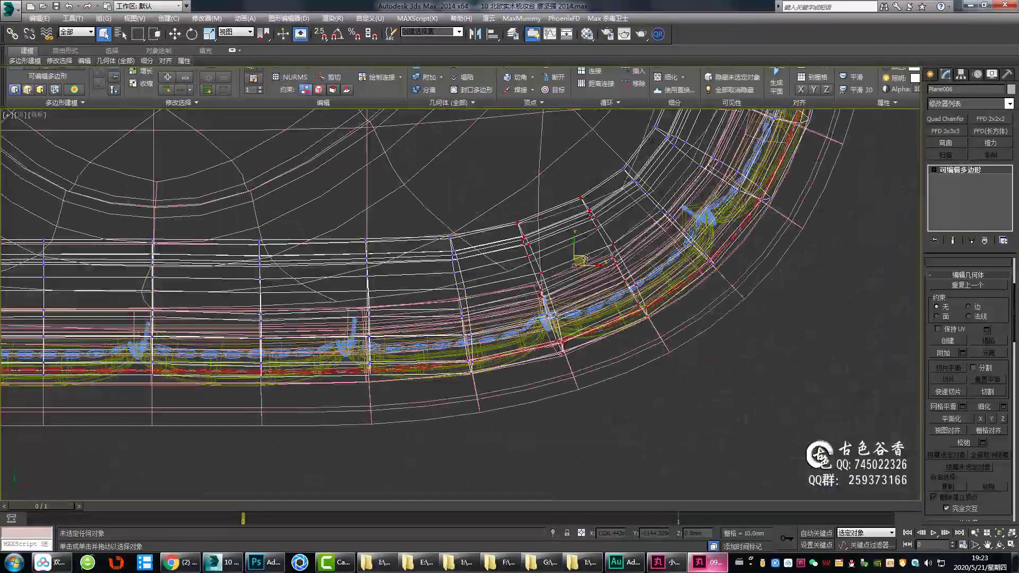
pyautogui.keyDown('alt'); pyautogui.moveTo(667, 370); pyautogui.dragTo(547, 341, button='middle'); pyautogui.keyUp('alt')
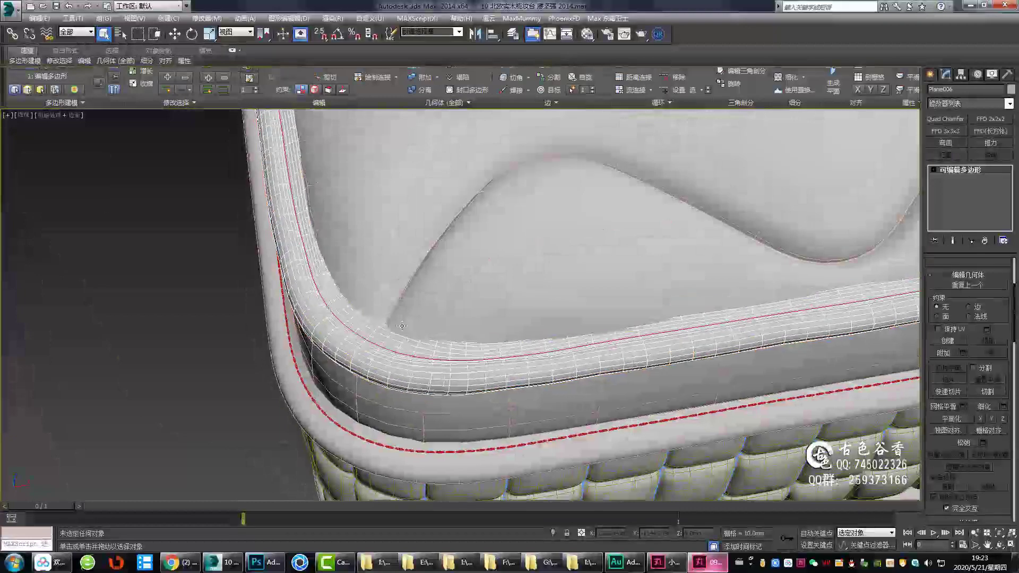
# Convert the selected rim edge loop into a spline with Create Shape
pyautogui.rightClick(401, 325)
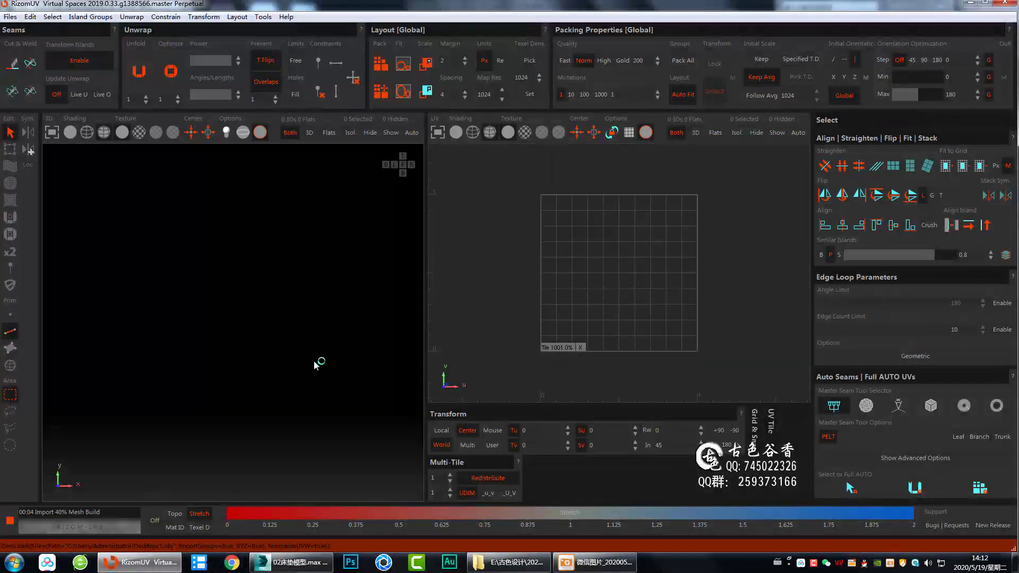
# Inspect the loaded 1.obj mattress from below, the side, a grazing angle and above
pyautogui.scroll(3, 425, 293)
pyautogui.scroll(3, 412, 371)
pyautogui.scroll(3, 406, 334)
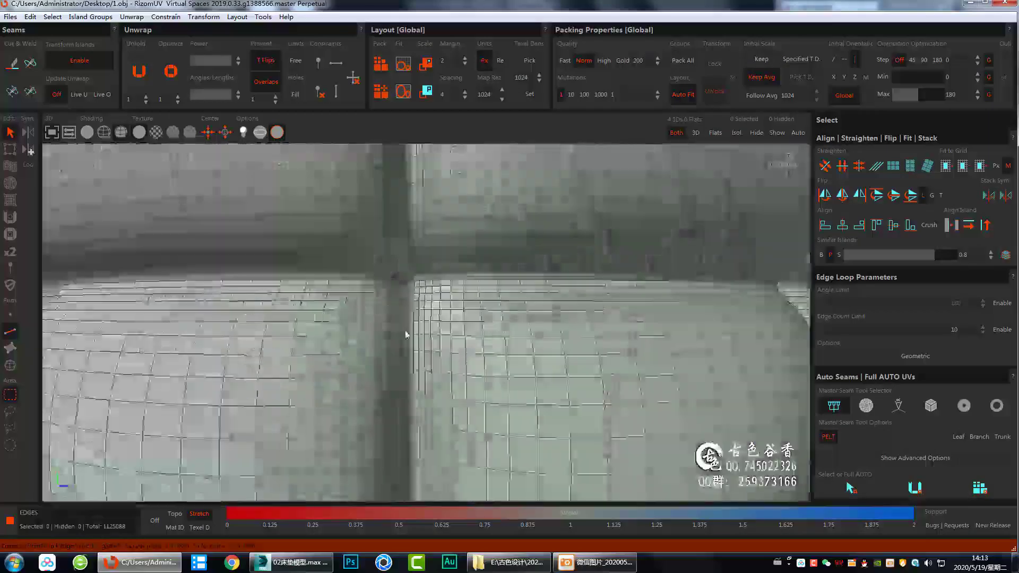
pyautogui.moveTo(420, 314)
pyautogui.mouseDown(button='middle')
pyautogui.moveTo(474, 412)
pyautogui.moveTo(489, 248)
pyautogui.moveTo(455, 365)
pyautogui.moveTo(492, 250)
pyautogui.moveTo(501, 400)
pyautogui.moveTo(523, 306)
pyautogui.mouseUp(button='middle')
pyautogui.scroll(5, 454, 377)
pyautogui.scroll(-5, 453, 386)
pyautogui.scroll(3, 525, 339)
pyautogui.moveTo(527, 364); pyautogui.dragTo(530, 372, button='middle')
pyautogui.scroll(5, 535, 378)
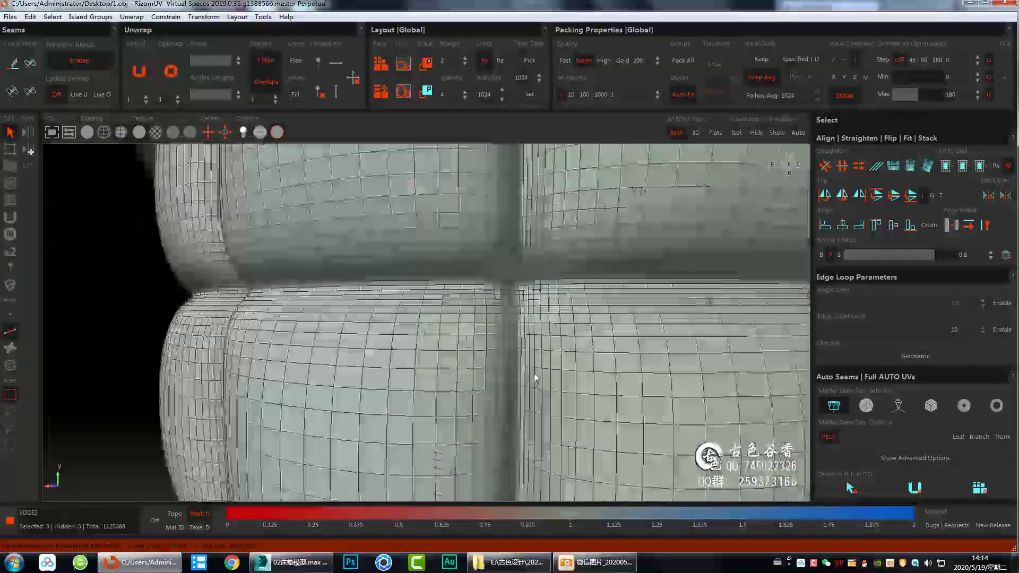
pyautogui.scroll(-5, 531, 372)
pyautogui.moveTo(553, 301); pyautogui.dragTo(677, 325, button='middle')
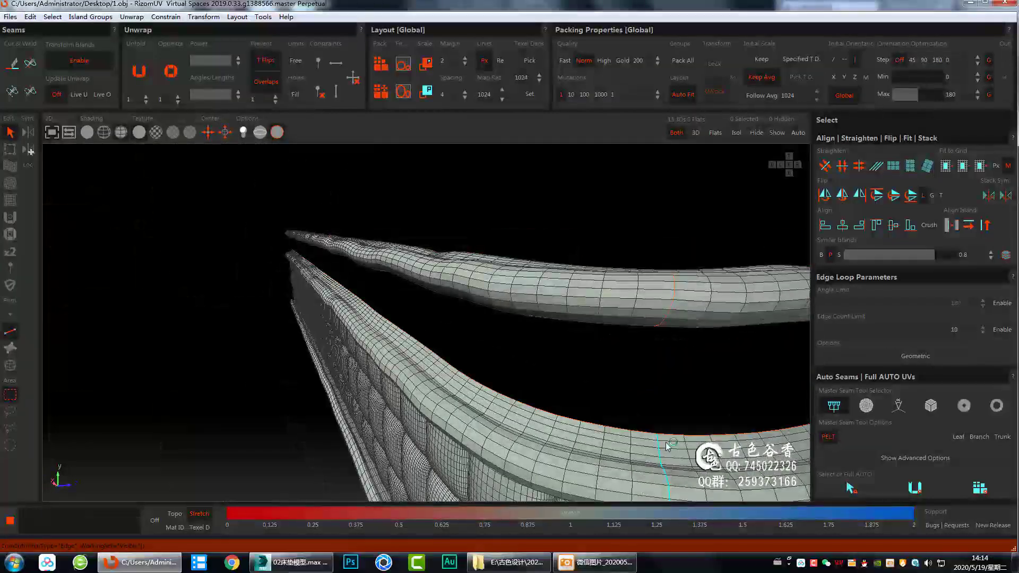
pyautogui.scroll(3, 668, 446)
pyautogui.scroll(-5, 658, 435)
pyautogui.scroll(-4, 647, 424)
pyautogui.moveTo(637, 414); pyautogui.dragTo(617, 391, button='middle')
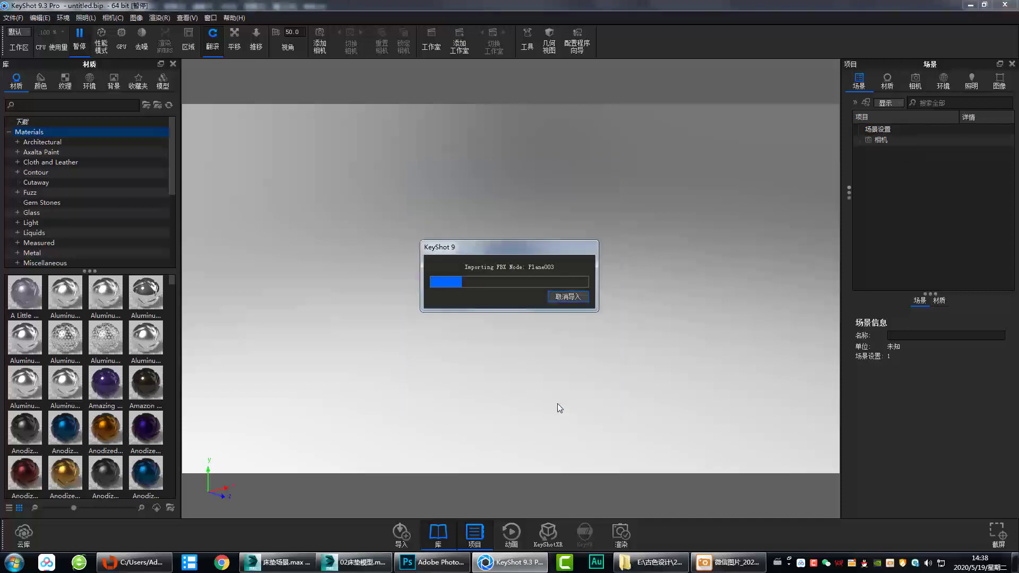
# Show KeyShot's environment settings while the 6000 × 3370 mattress render runs
pyautogui.click(944, 81)
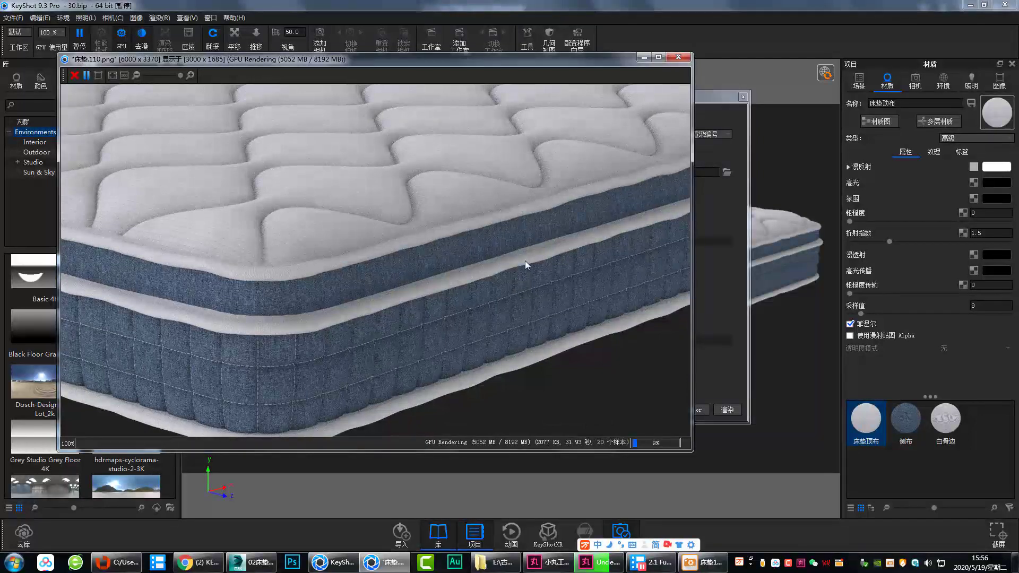
# Check the close-up quilted-top reference photo in ACDSee, then return to the KeyShot render
pyautogui.click(703, 562)
pyautogui.scroll(-1, 555, 402)
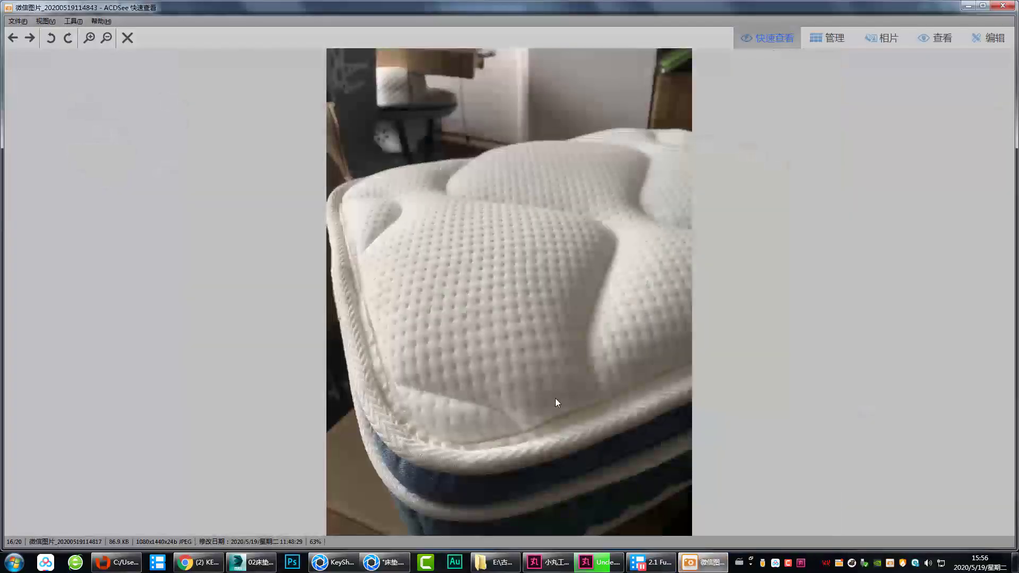
pyautogui.click(383, 562)
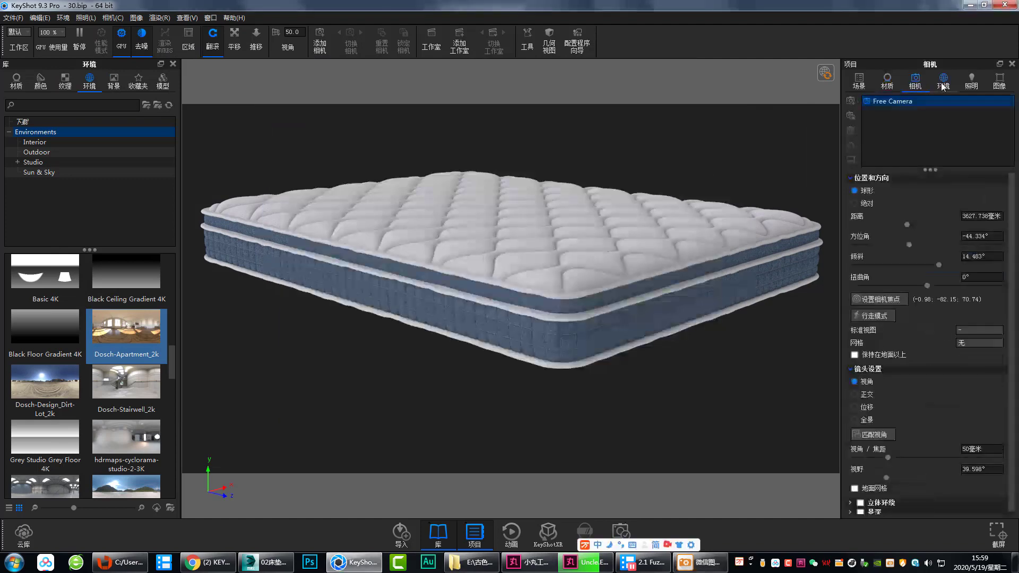
# Set the environment brightness (亮度) to 1.2 and re-render the mattress at 6000 × 3370
pyautogui.write('.2')
pyautogui.press('Return')
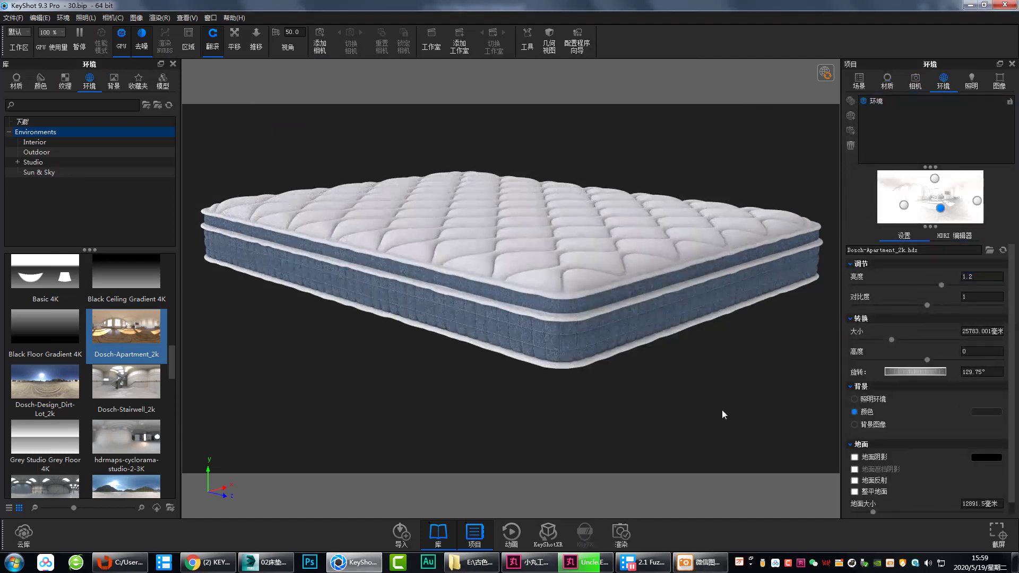
pyautogui.hotkey('ctrl', 'p')
pyautogui.click(731, 424)
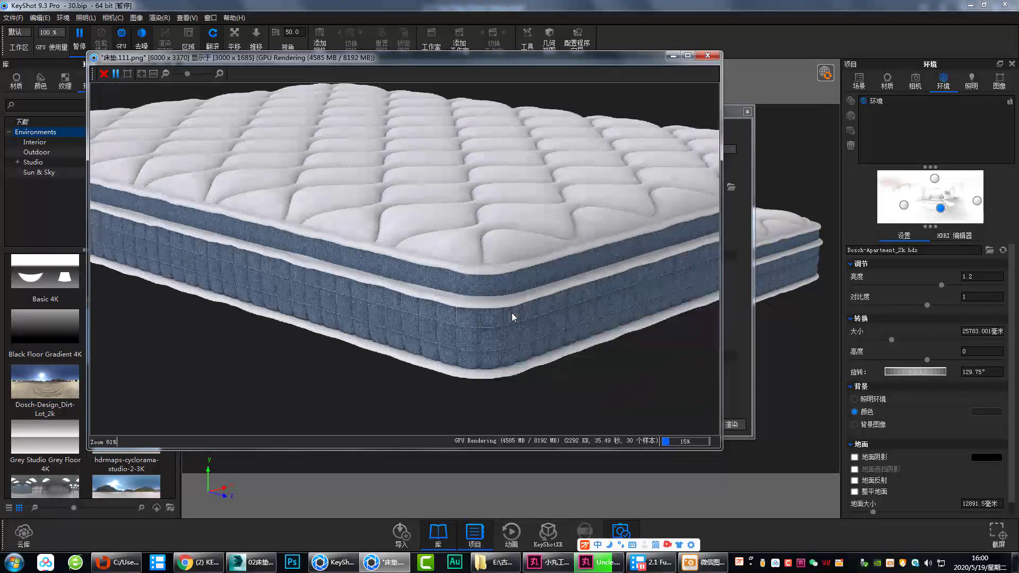
pyautogui.scroll(-2, 504, 308)
pyautogui.scroll(2, 488, 295)
pyautogui.scroll(2, 531, 297)
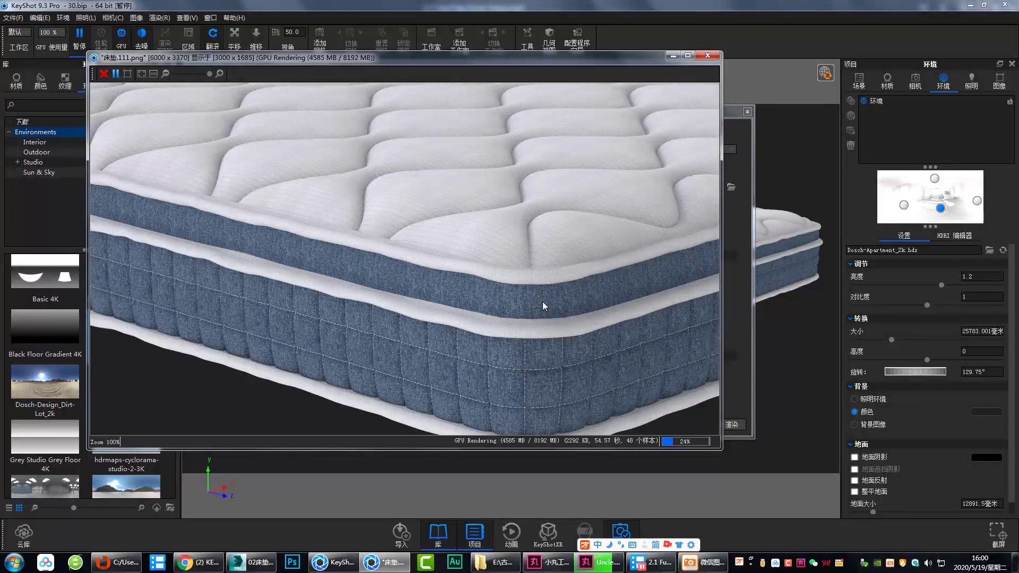
pyautogui.scroll(-2, 523, 293)
pyautogui.scroll(-1, 530, 297)
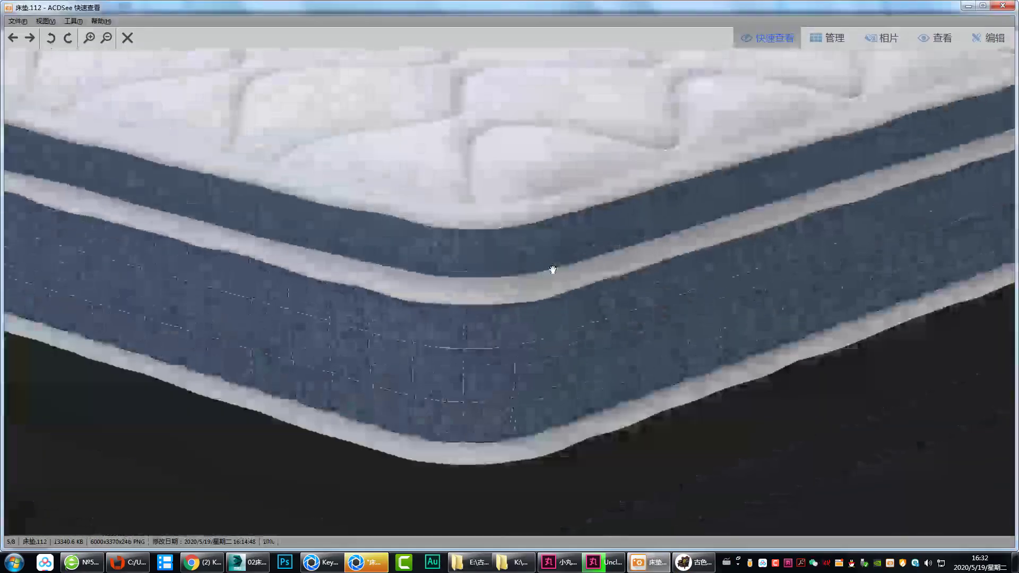
# Zoom the 床垫.112 render in ACDSee to view the whole mattress
pyautogui.scroll(1, 553, 268)
pyautogui.scroll(-2, 496, 318)
pyautogui.scroll(-2, 538, 226)
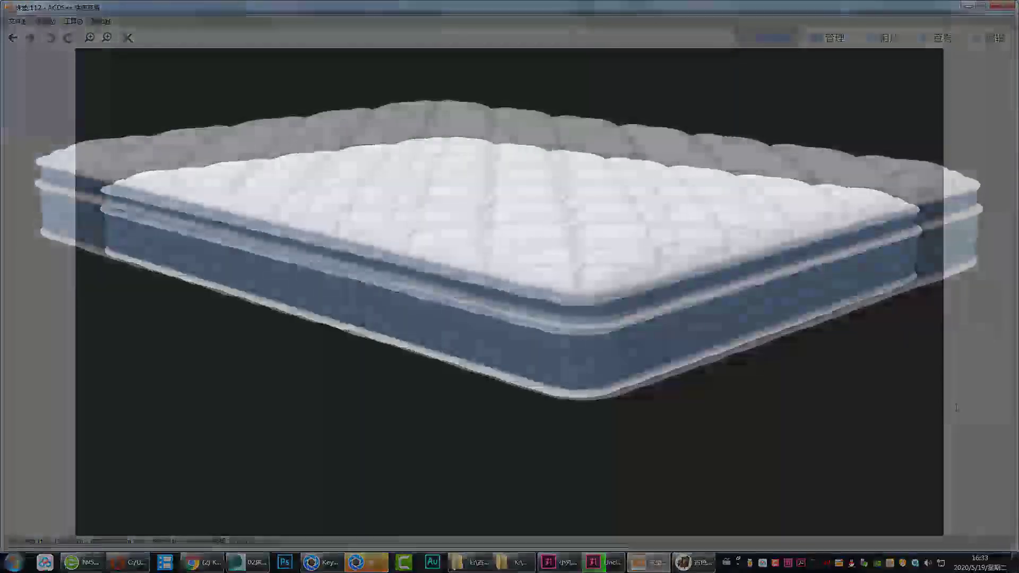